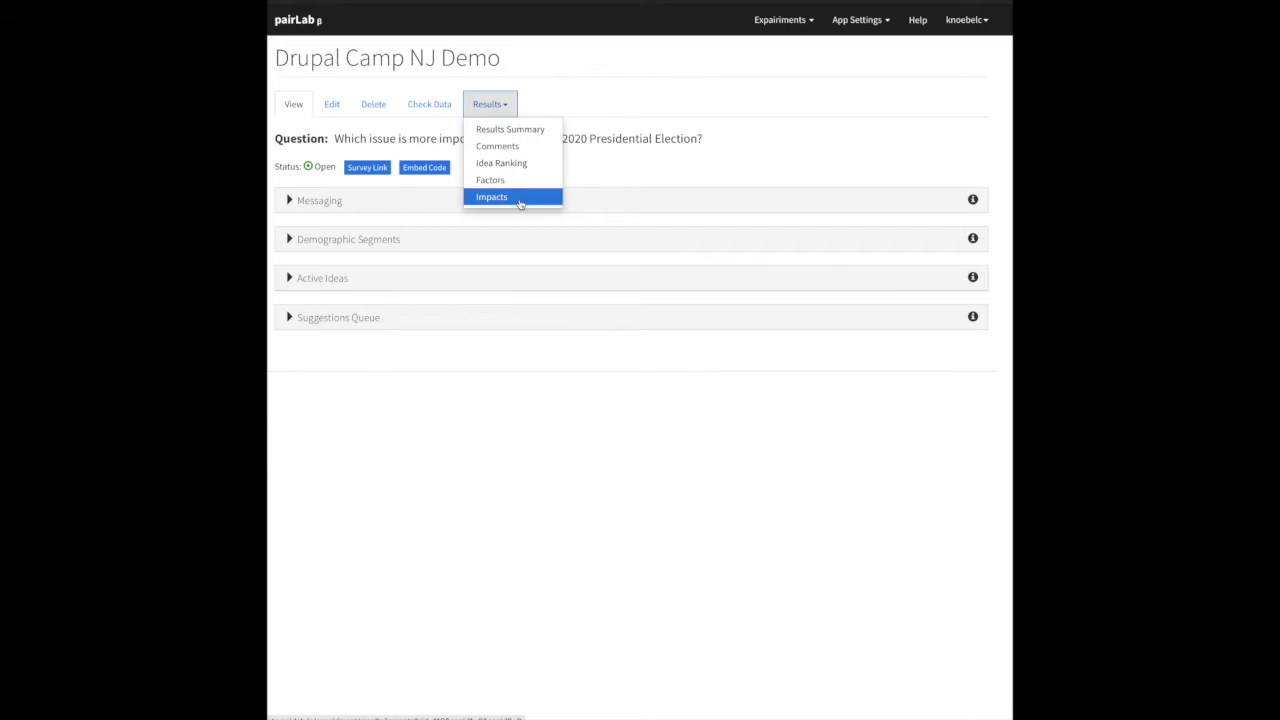
View the survey's Results Summary, including the political party segment chart, and the Comments report
left_click(528, 132)
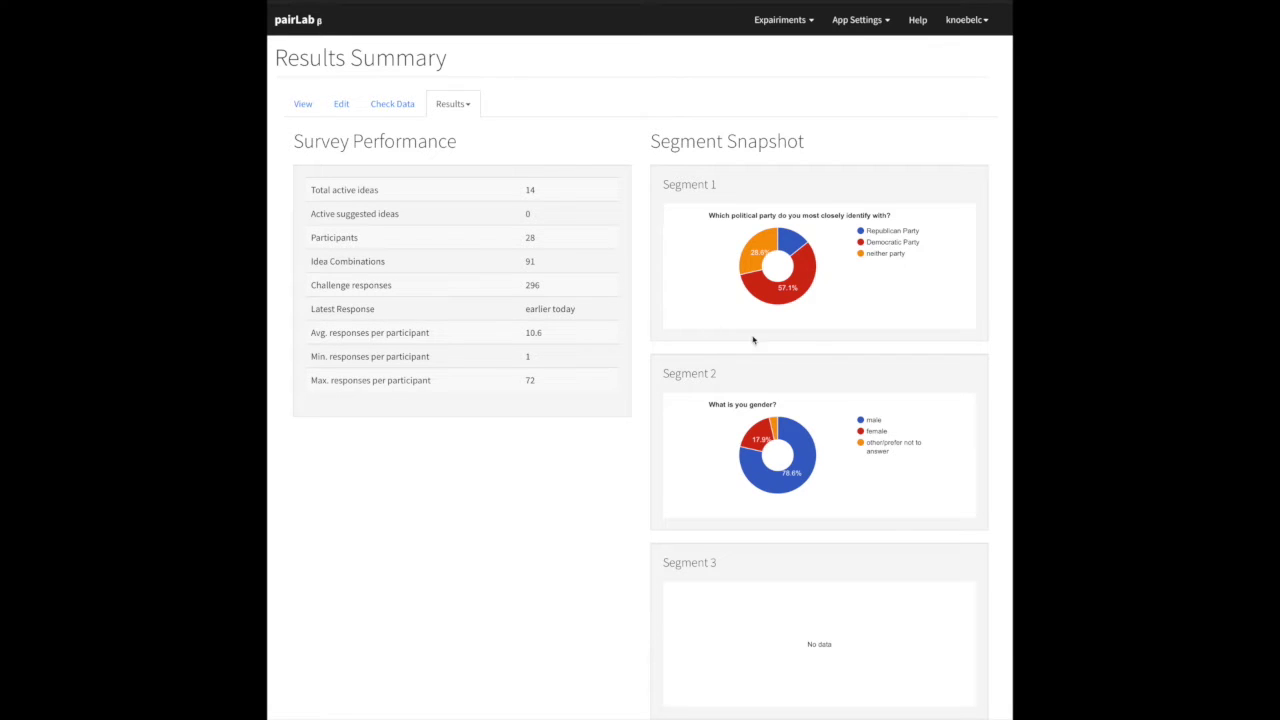
mouse_move(796, 288)
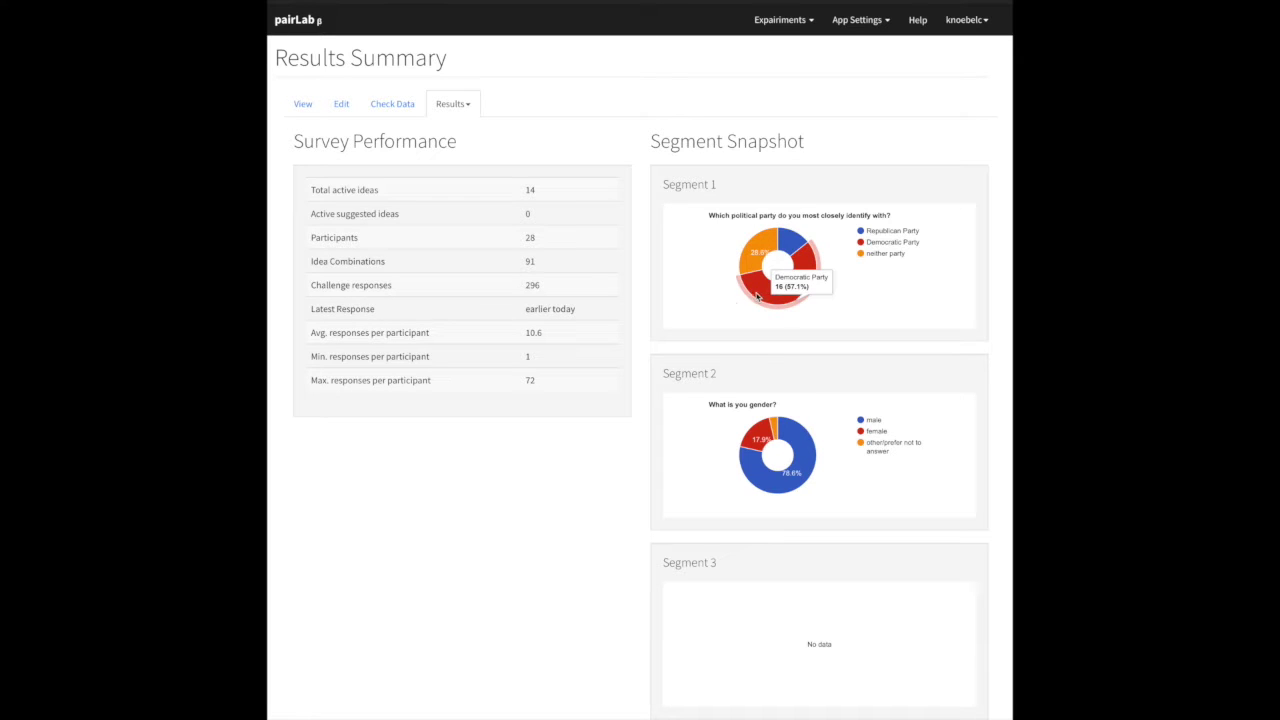
left_click(452, 104)
left_click(460, 146)
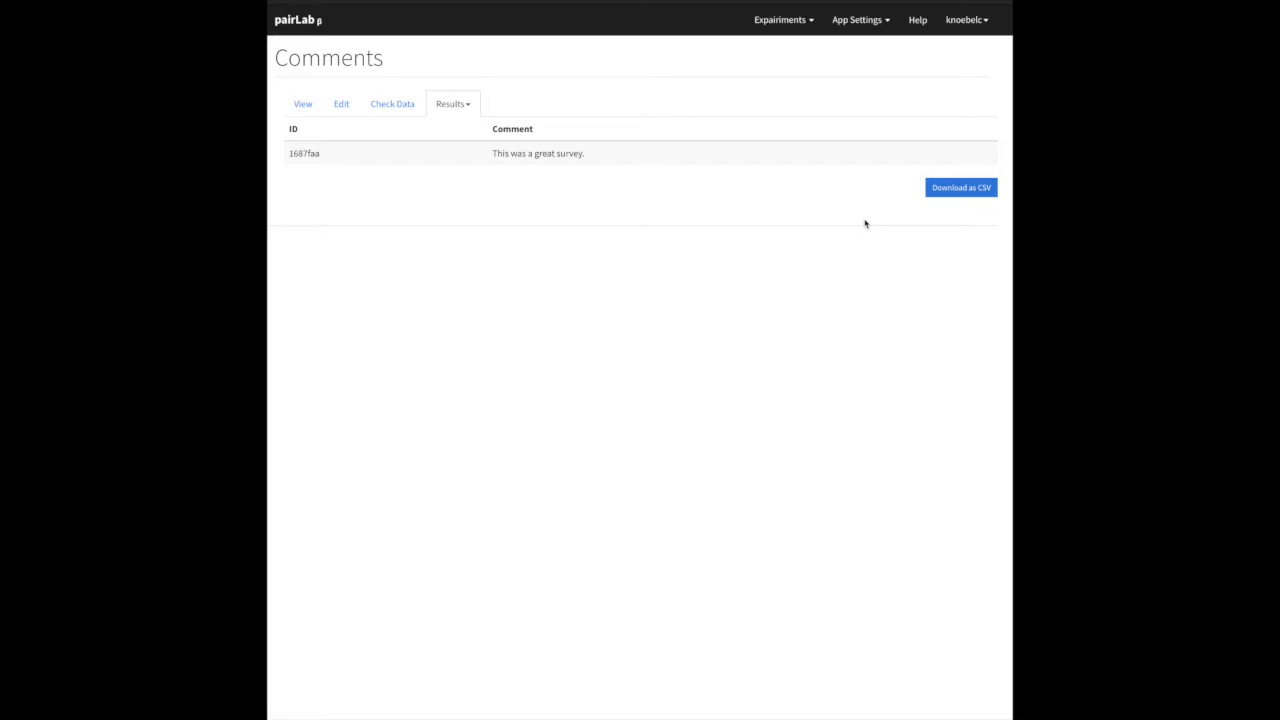
Show the Idea Ranking filtered by Republican Party, and by Democratic Party for comparison
left_click(458, 105)
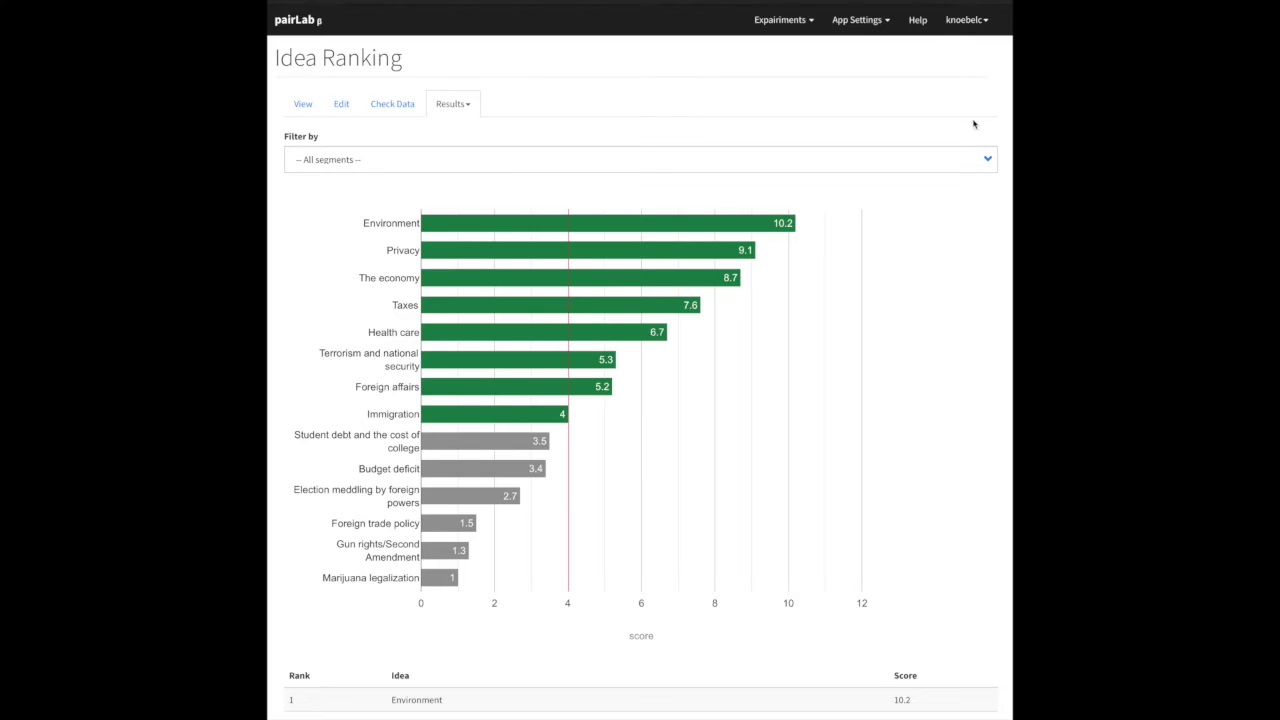
left_click(989, 160)
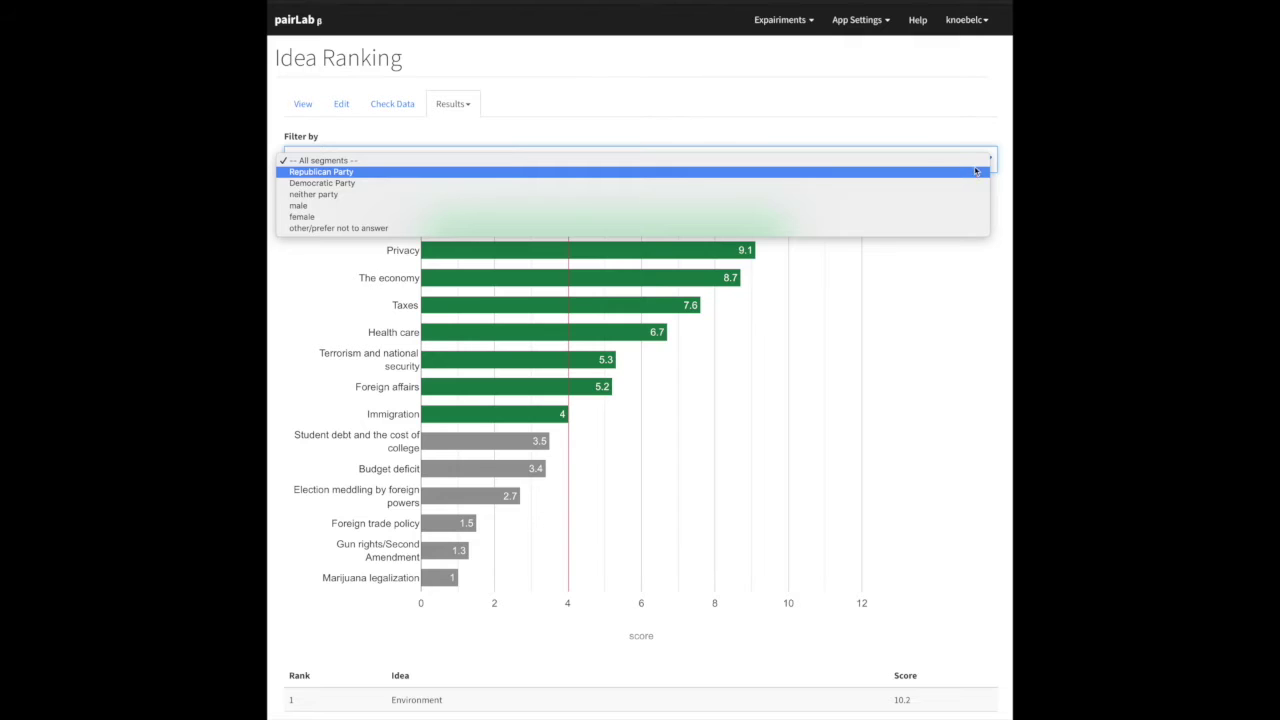
left_click(985, 171)
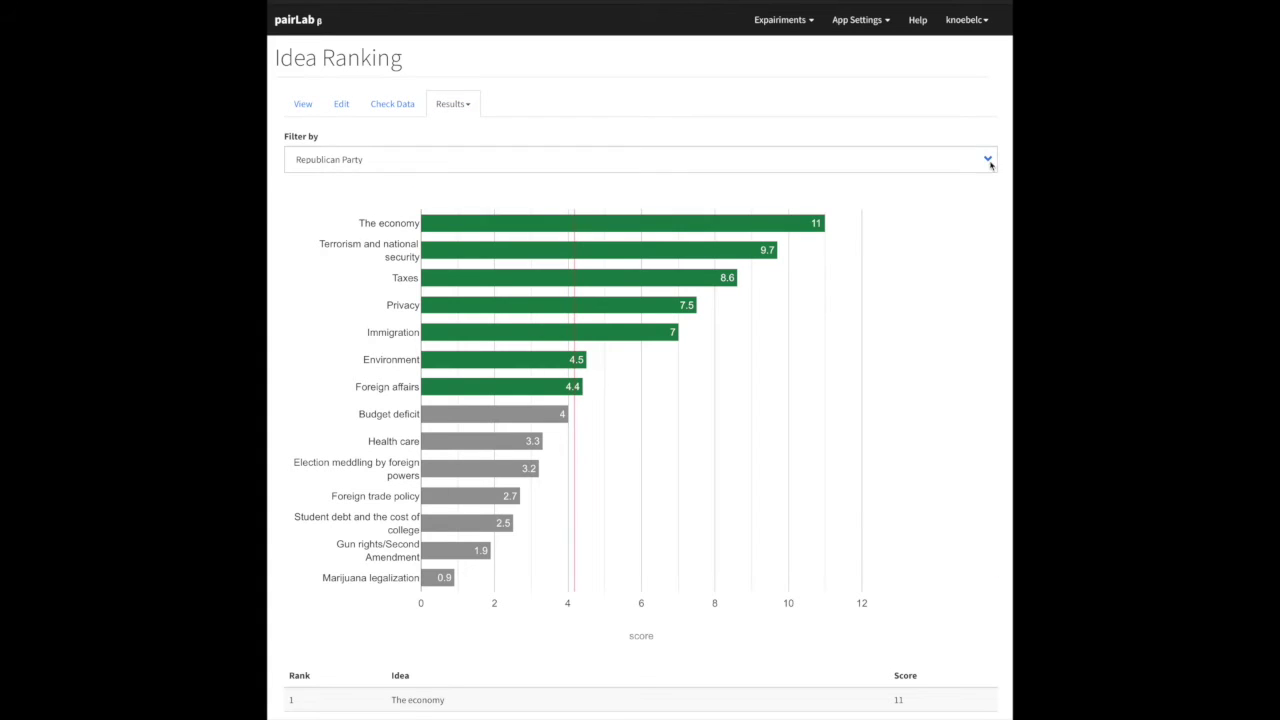
left_click(989, 160)
left_click(987, 173)
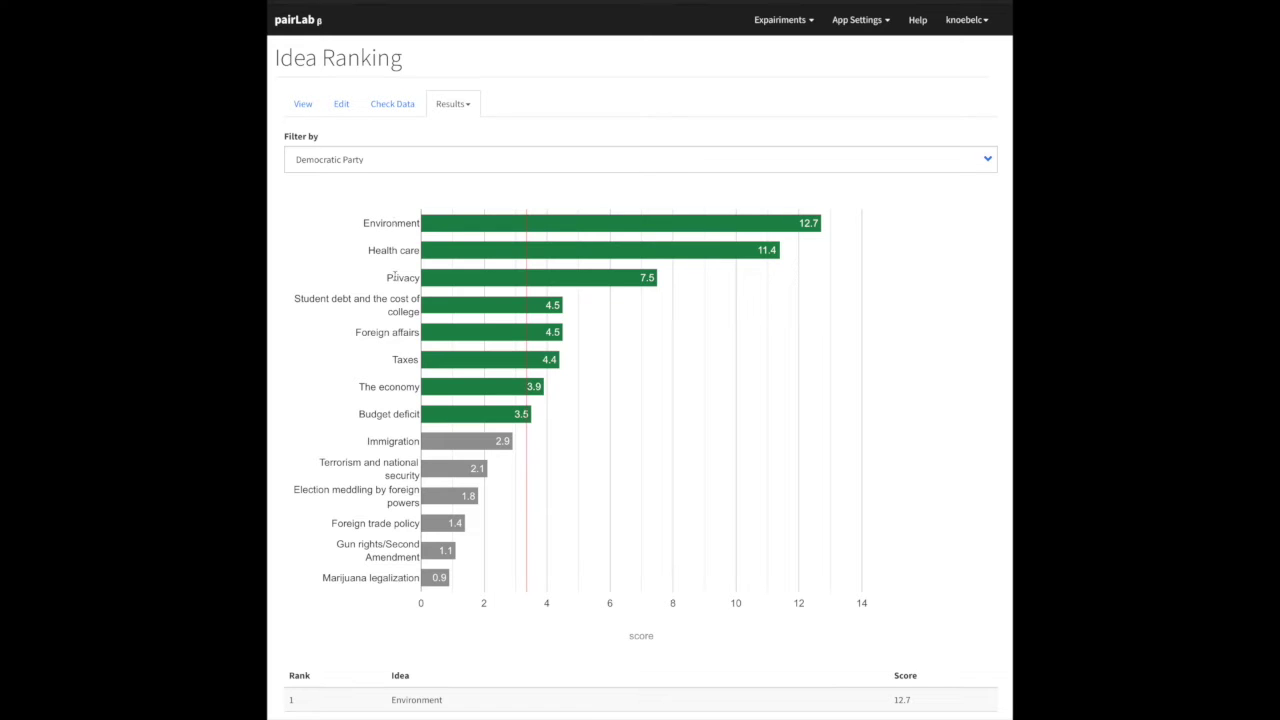
Compare where Privacy ranks by switching the ranking filter back to Republican Party and again to Democratic Party
left_click(480, 162)
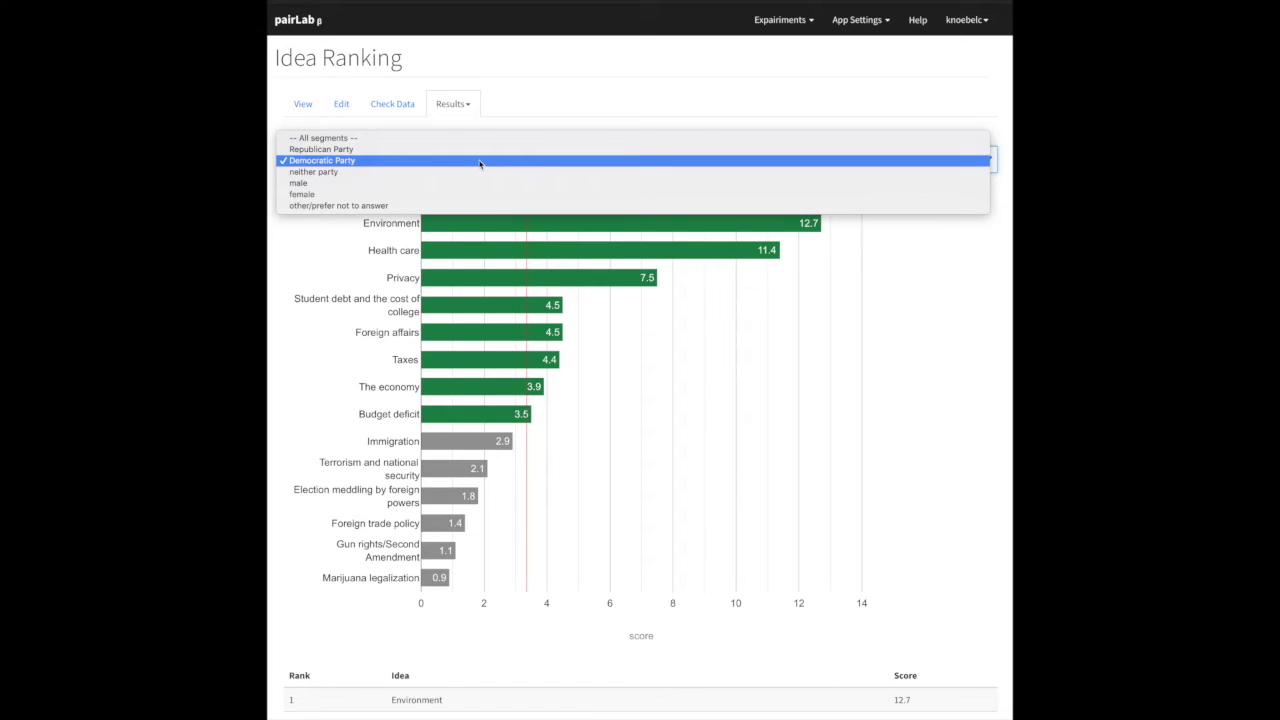
left_click(480, 150)
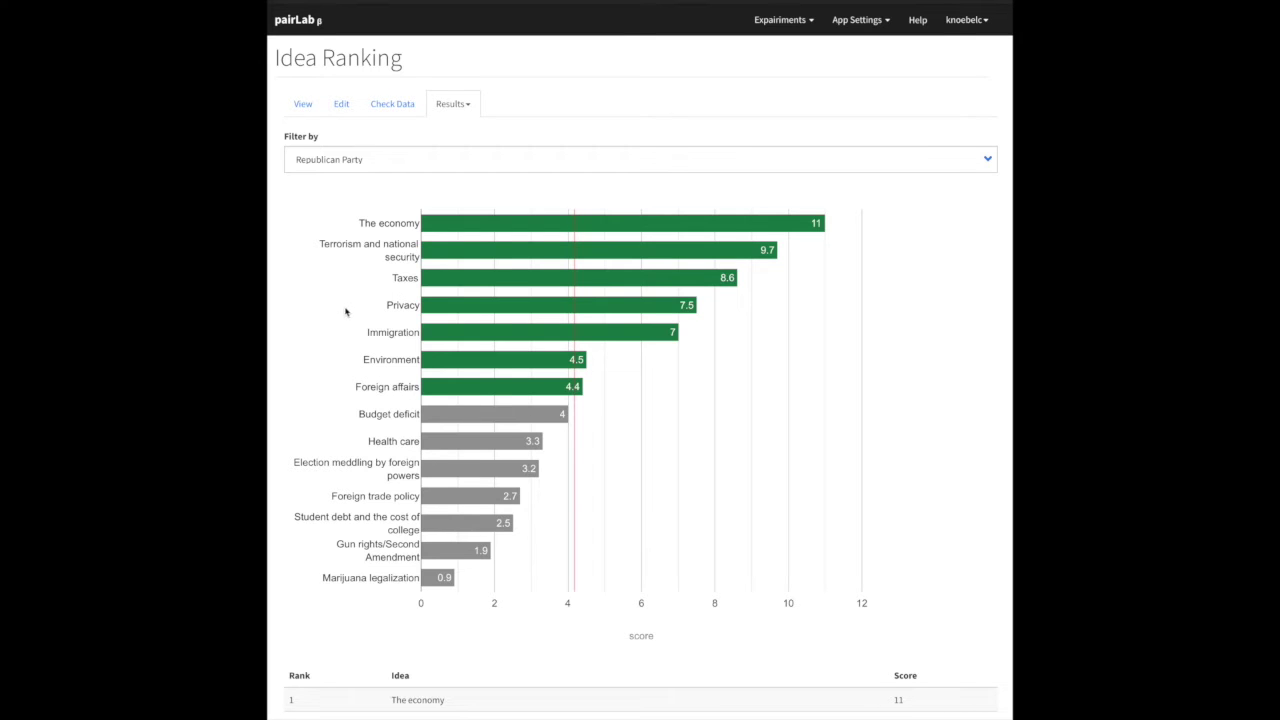
left_click_drag(392, 303, 400, 314)
left_click(361, 171)
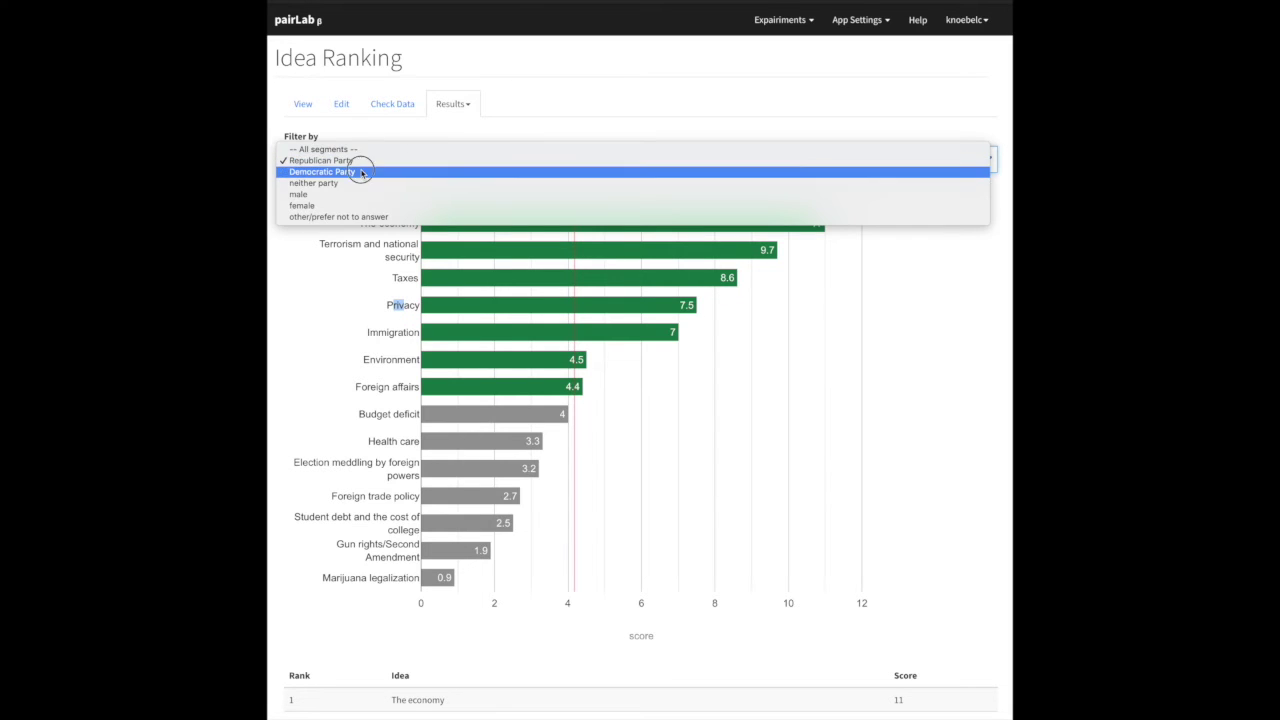
left_click(360, 170)
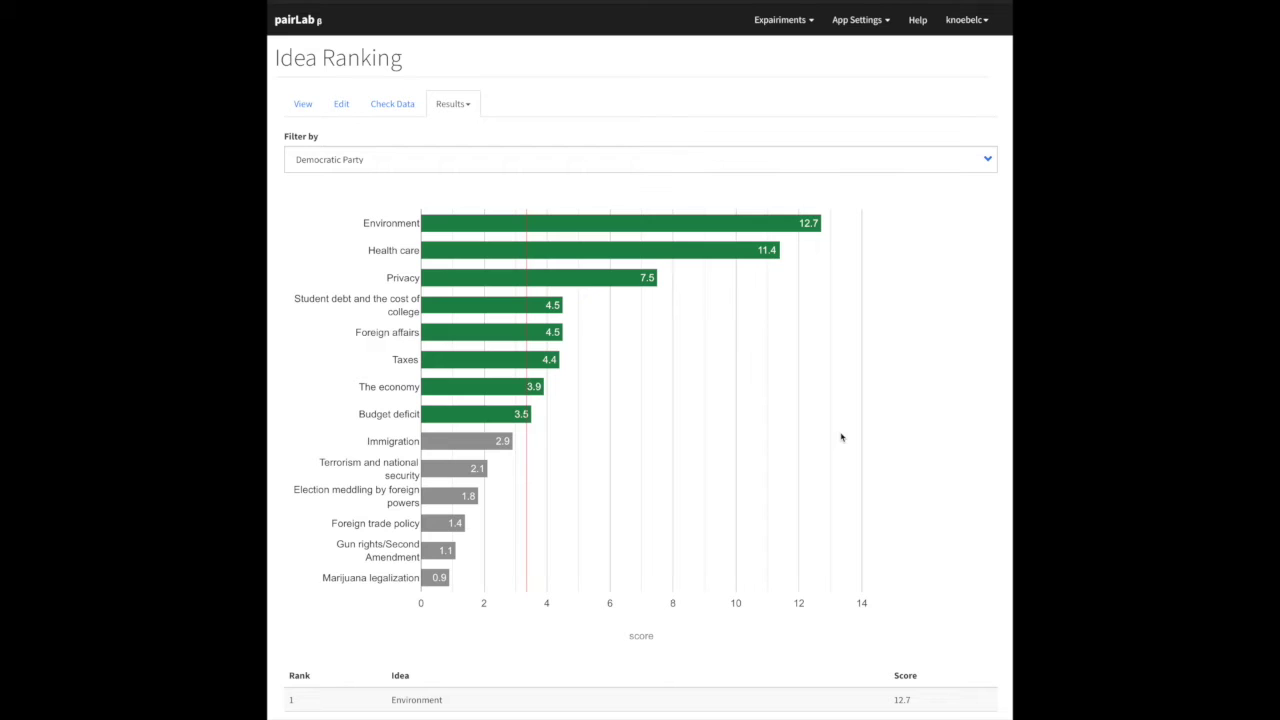
Reset the ranking filter to all segments and review the score table and its reading guide
left_click(976, 162)
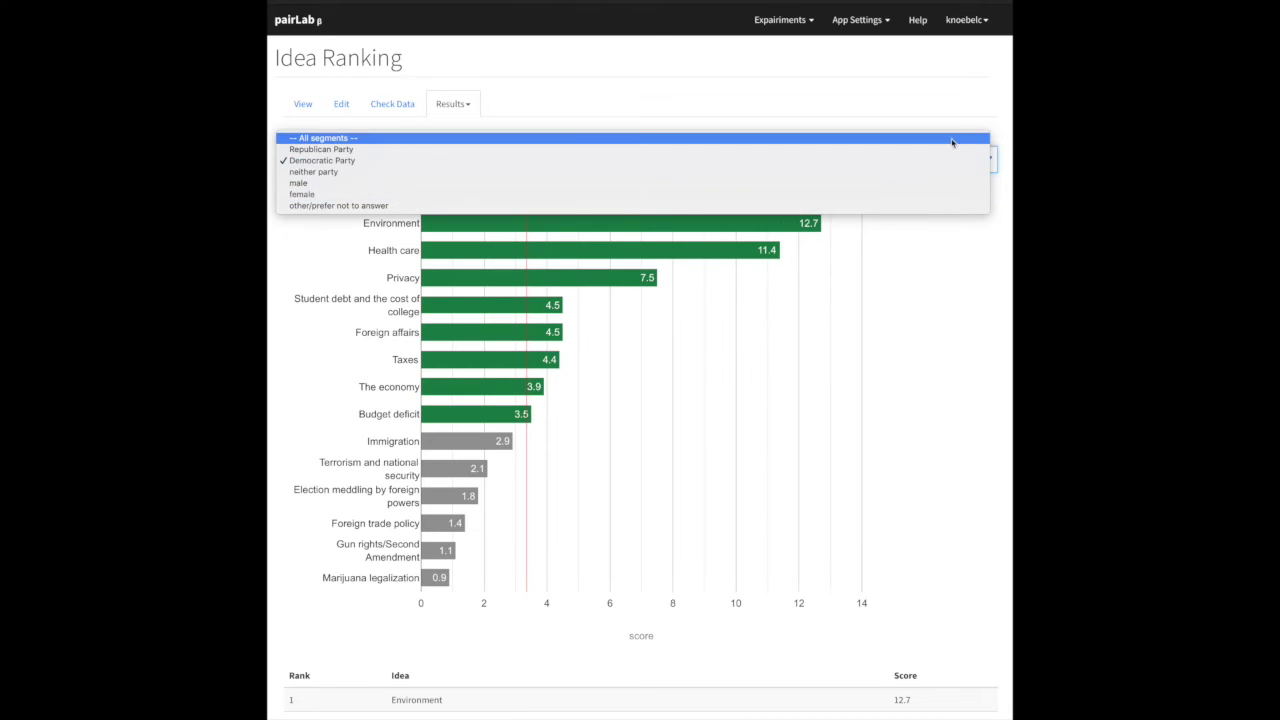
left_click(950, 138)
scroll(900, 295, "down", 5)
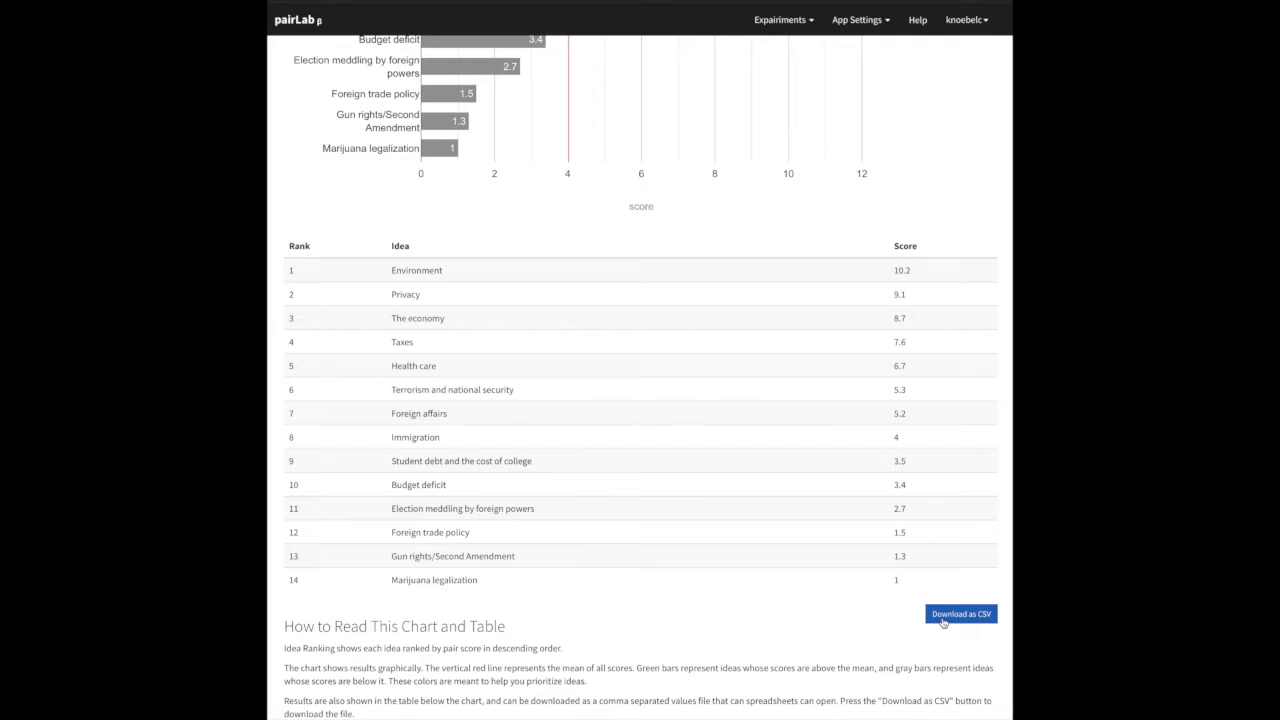
scroll(808, 608, "down", 3)
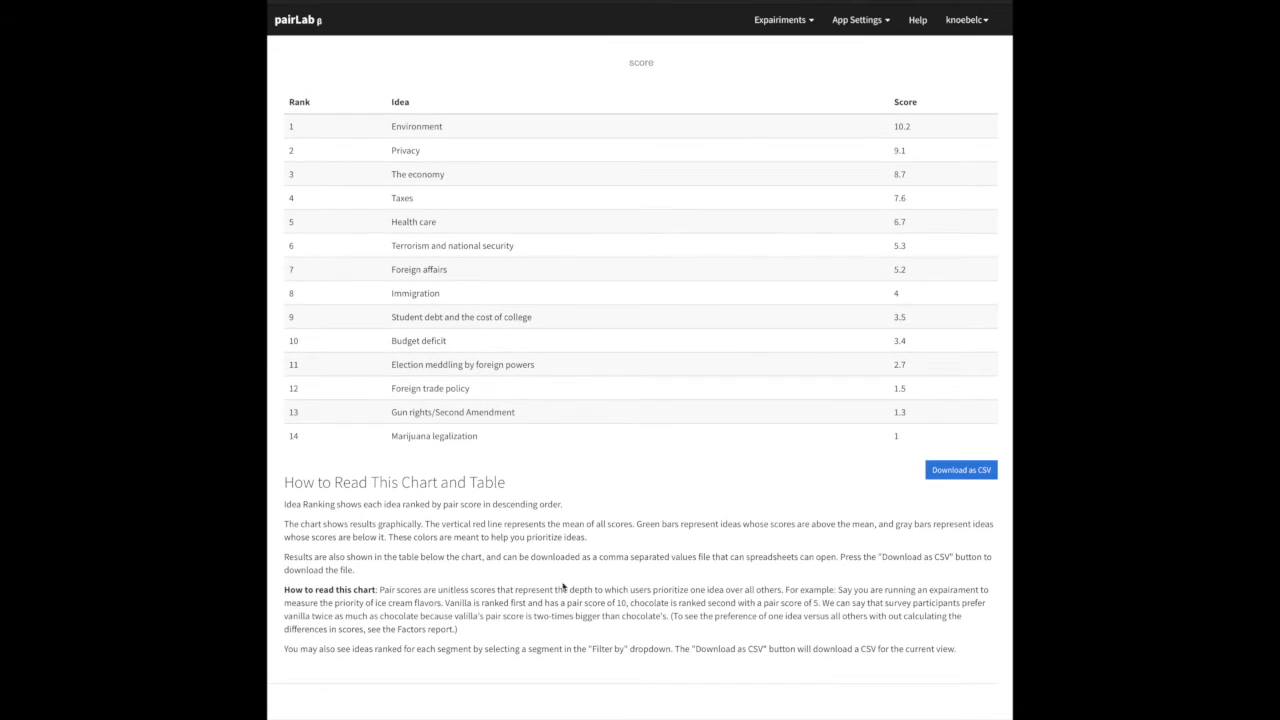
scroll(708, 617, "up", 10)
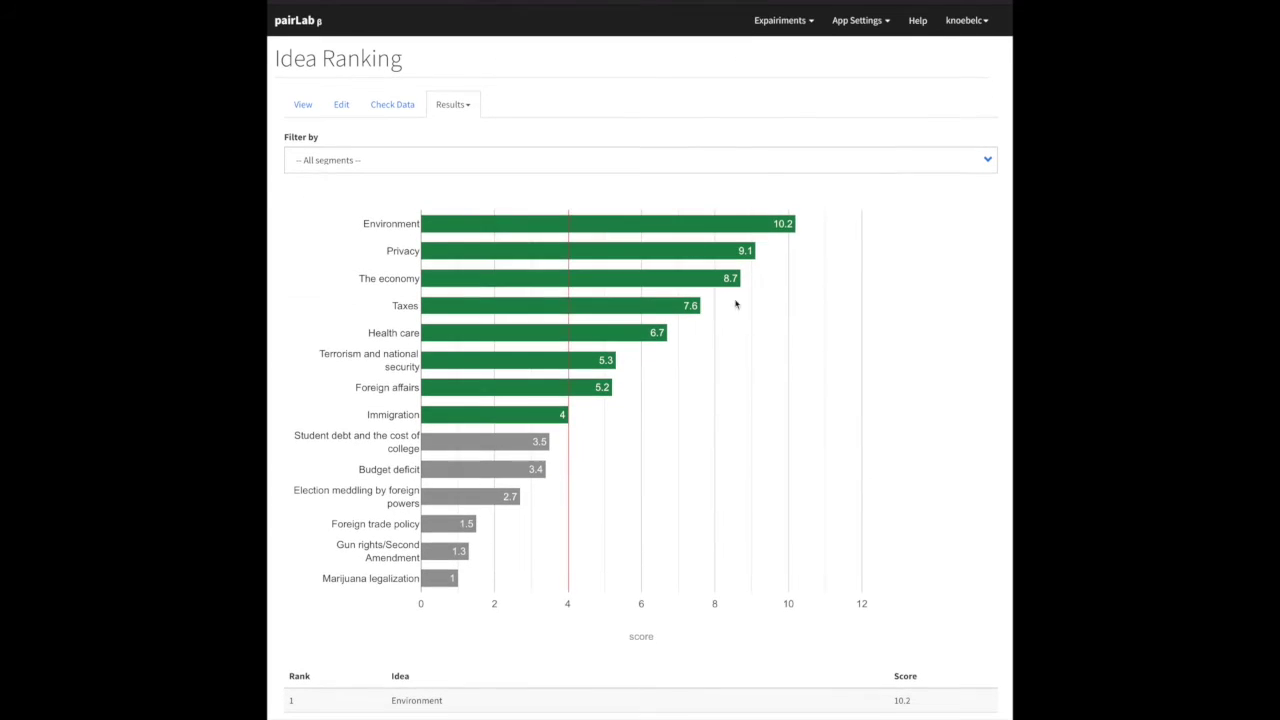
Open the Factors report and chart all ideas against Privacy as the baseline idea
left_click(466, 105)
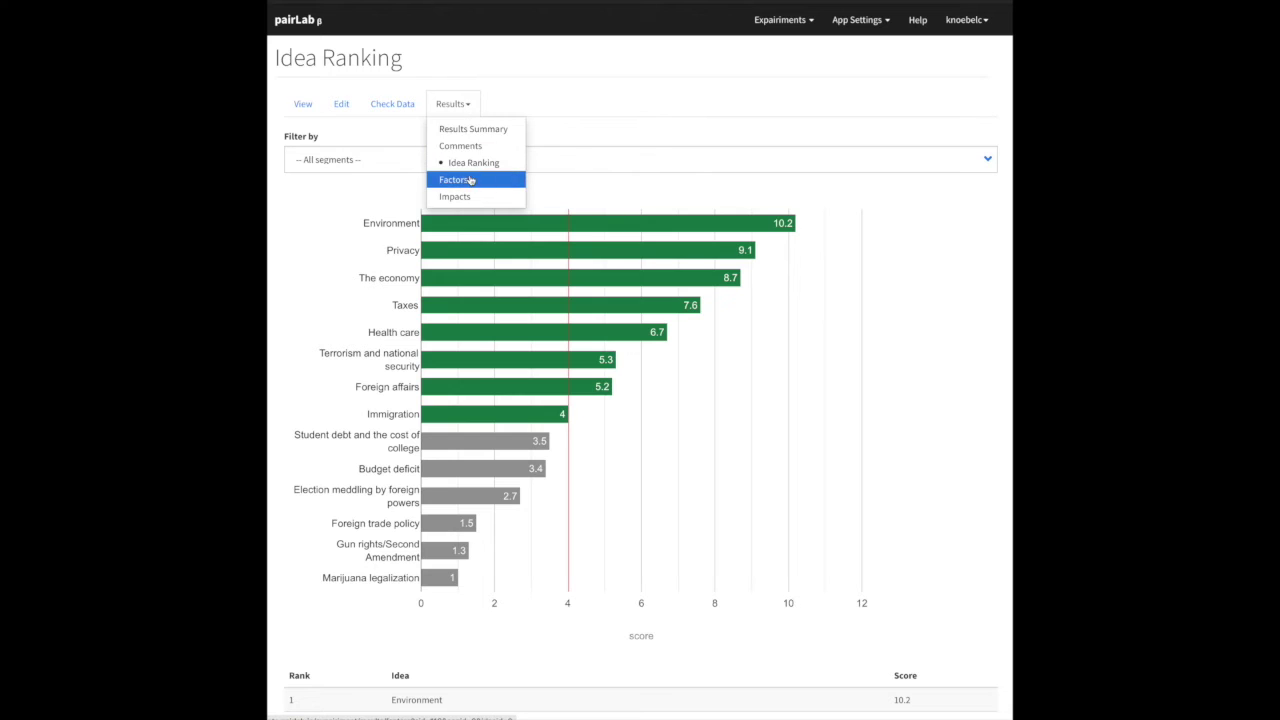
left_click(471, 179)
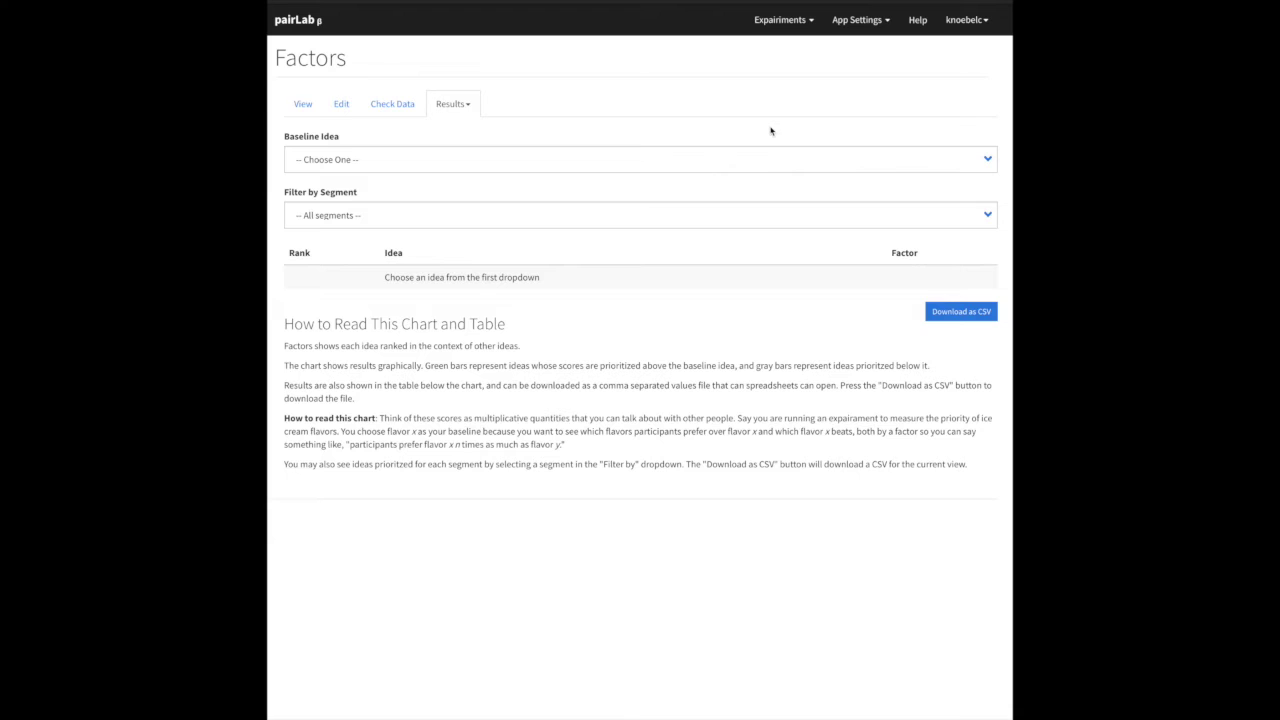
left_click(753, 168)
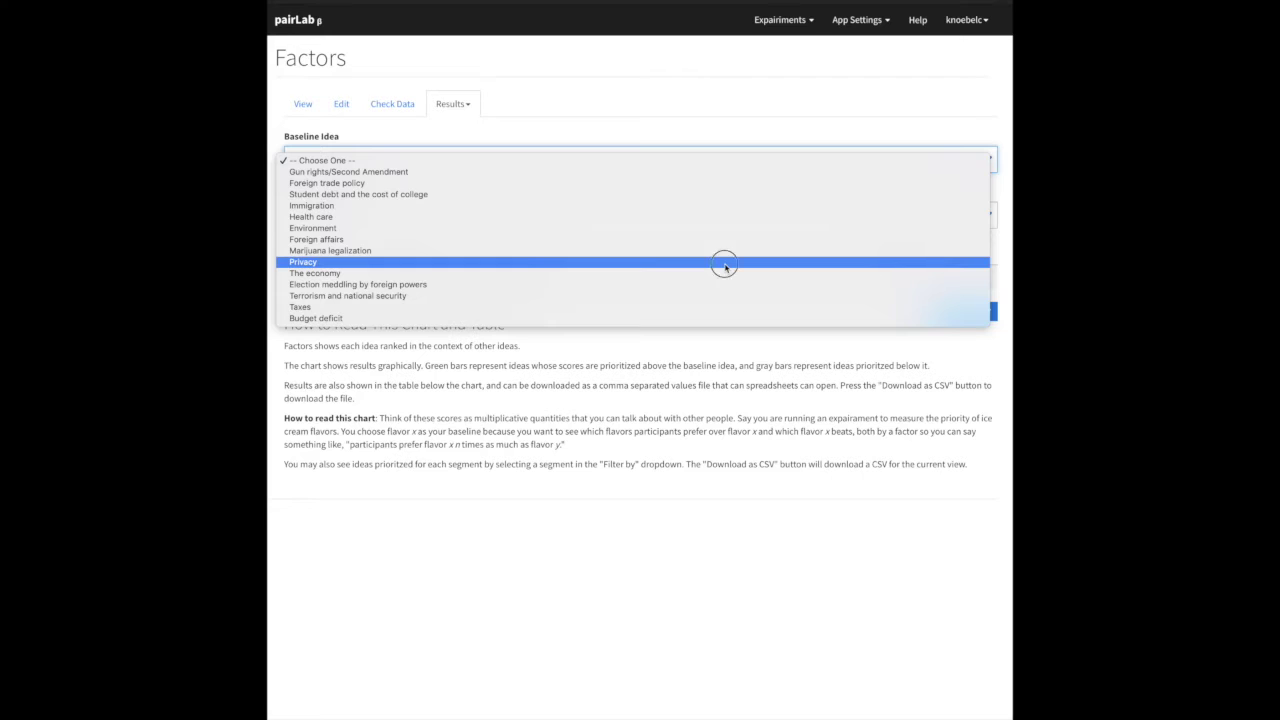
left_click(724, 263)
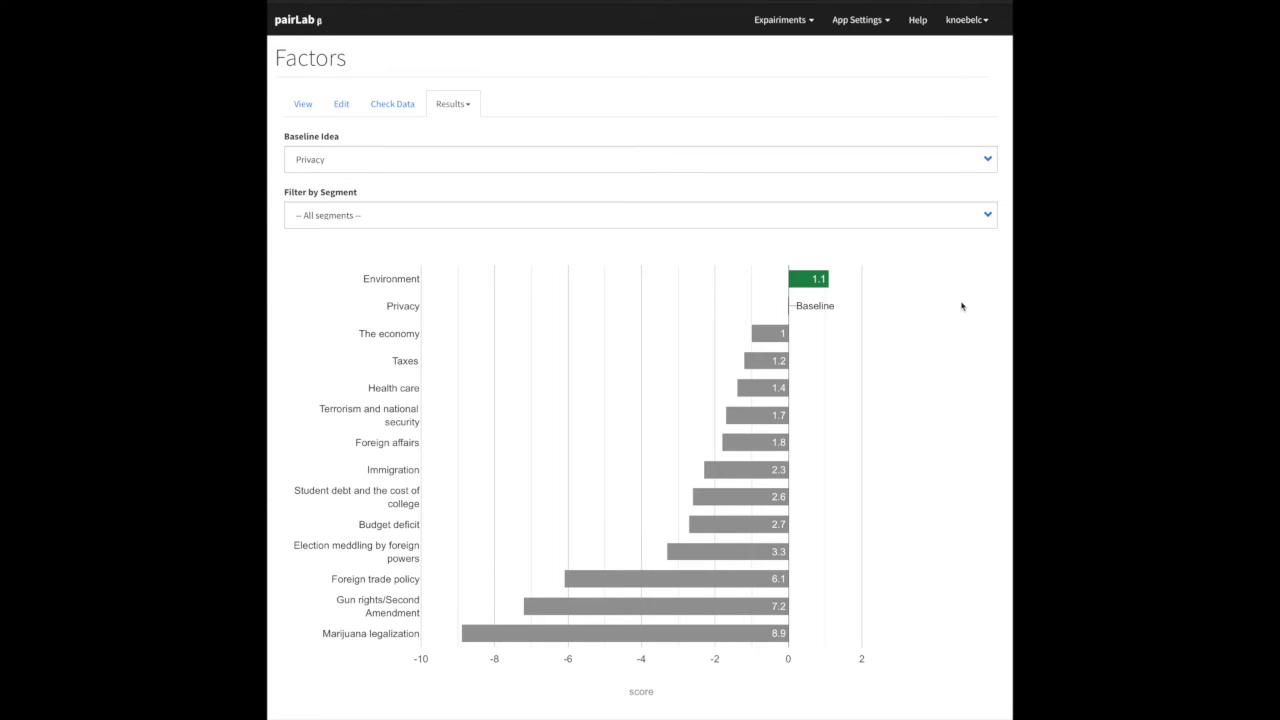
scroll(940, 292, "down", 1)
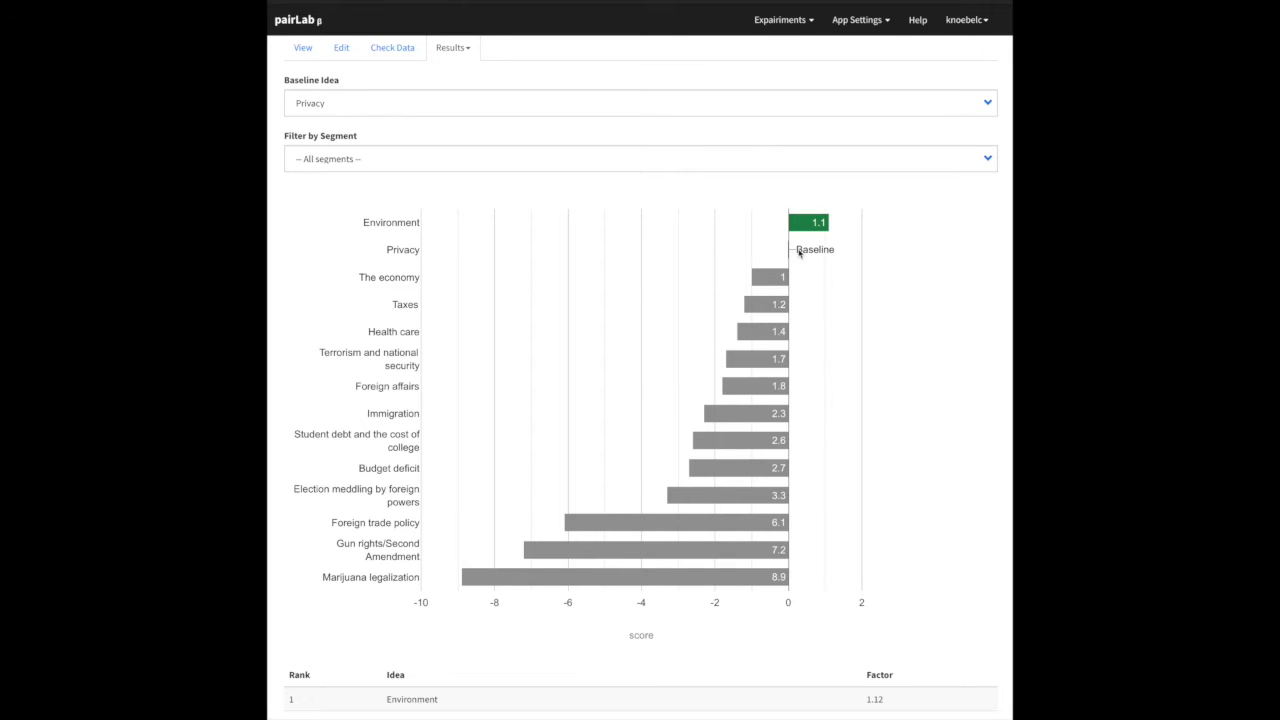
Revisit the Idea Ranking for reference and return to the Factors report with Privacy as the baseline idea
scroll(915, 296, "up", 1)
left_click(465, 105)
left_click(486, 163)
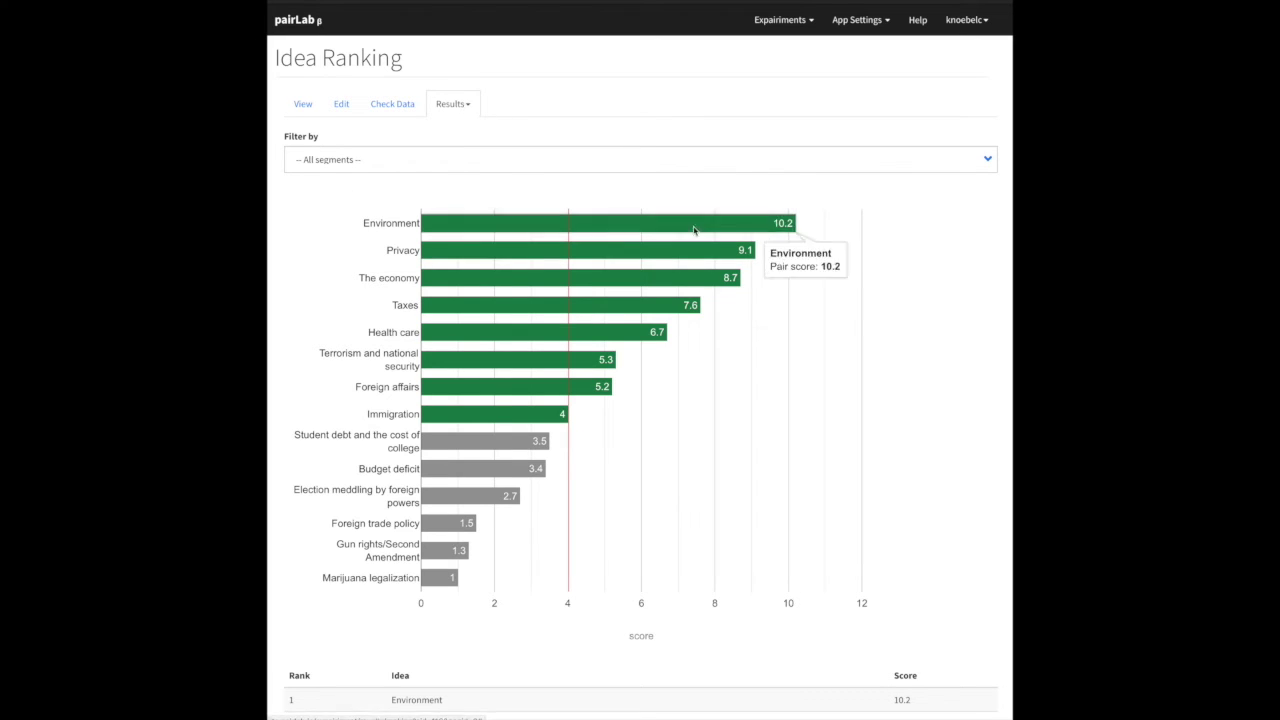
left_click(466, 106)
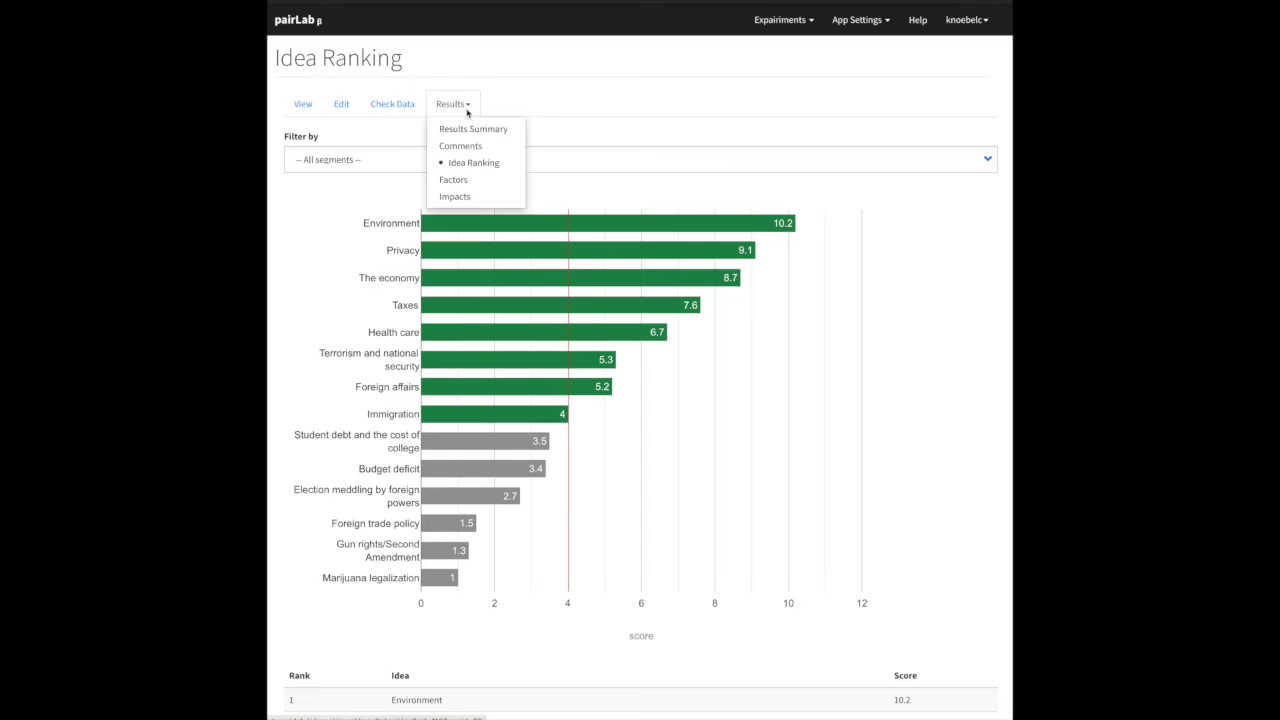
left_click(720, 162)
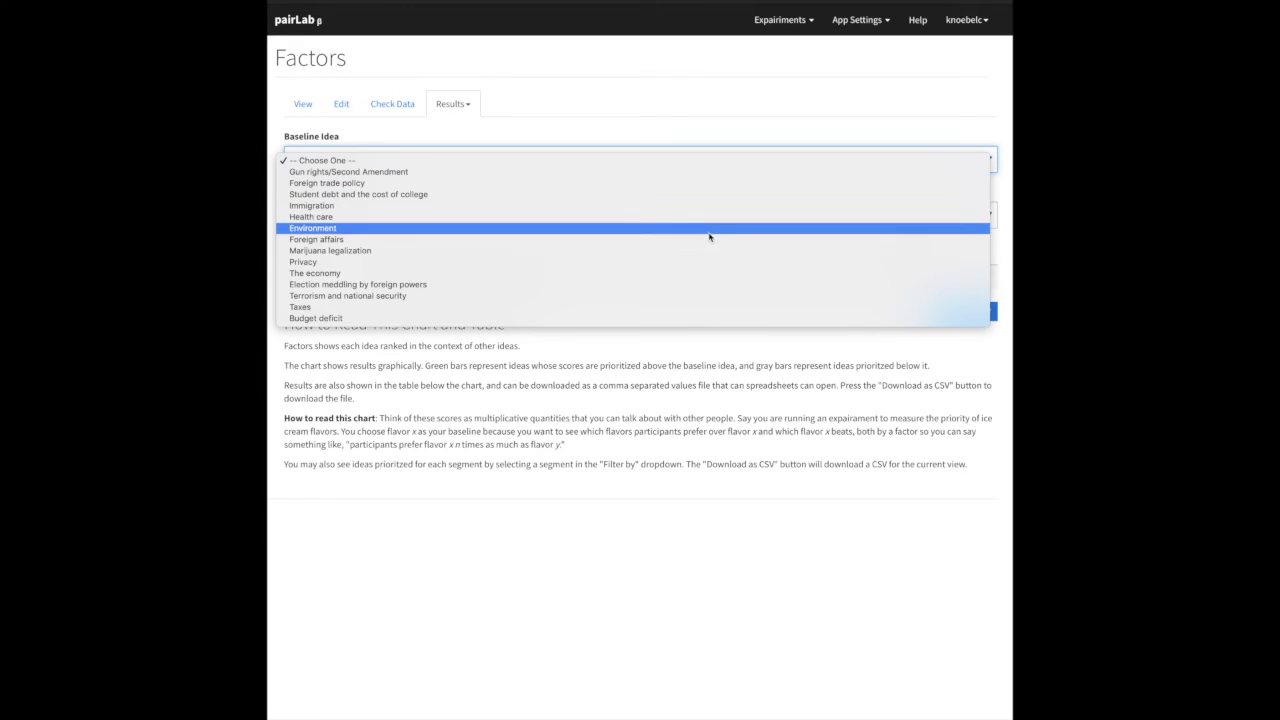
left_click(708, 263)
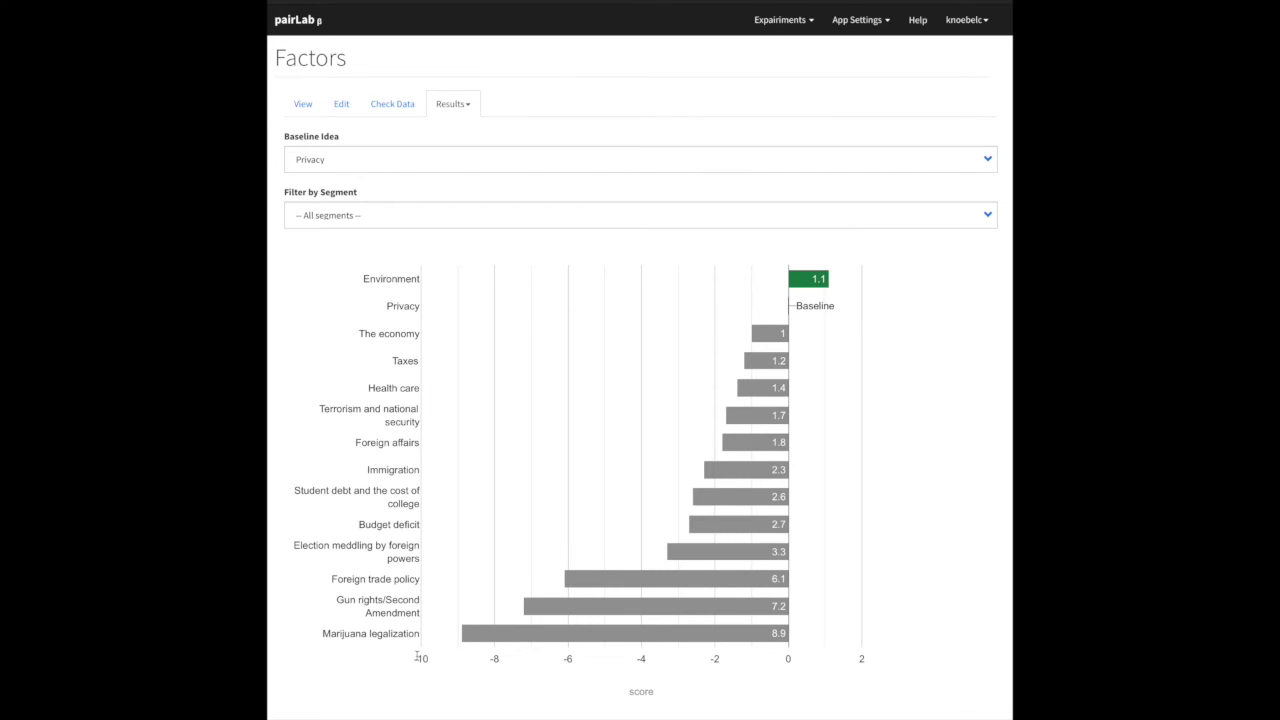
Examine the Marijuana legalization factor, change the baseline idea to Environment and filter the report by Republican Party
left_click_drag(377, 634, 396, 634)
left_click(346, 636)
scroll(925, 645, "down", 1)
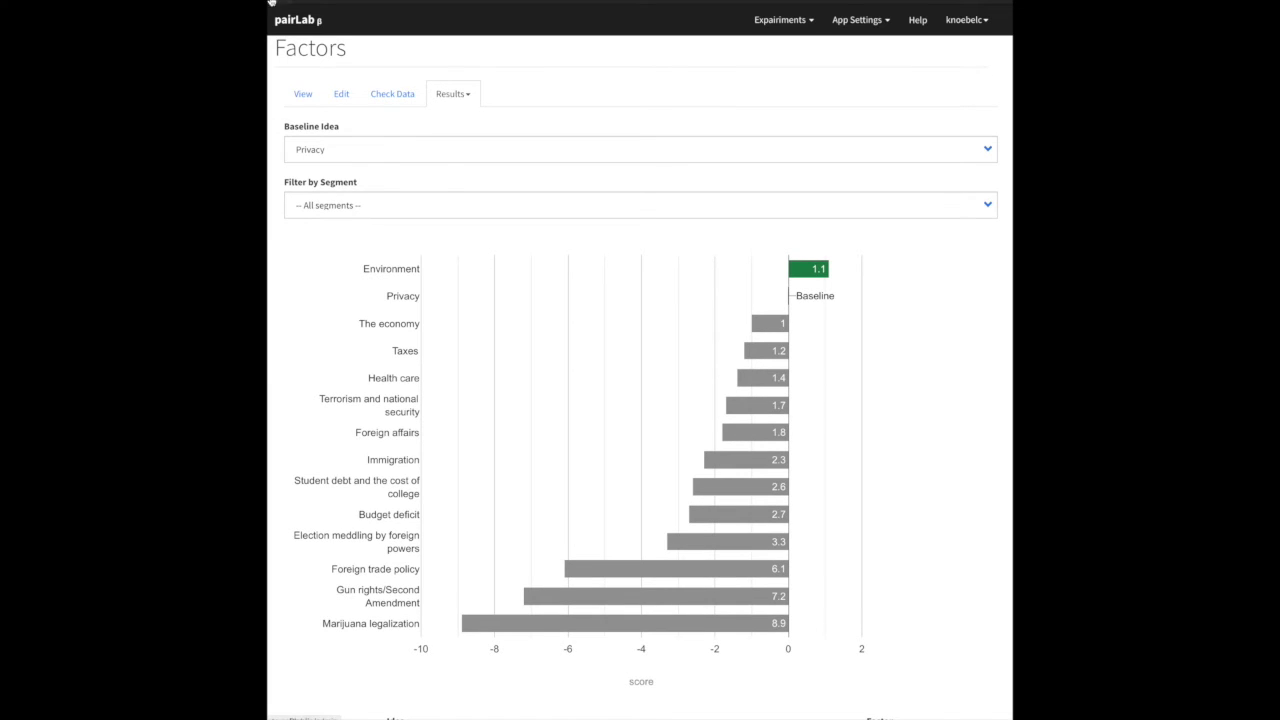
left_click(336, 153)
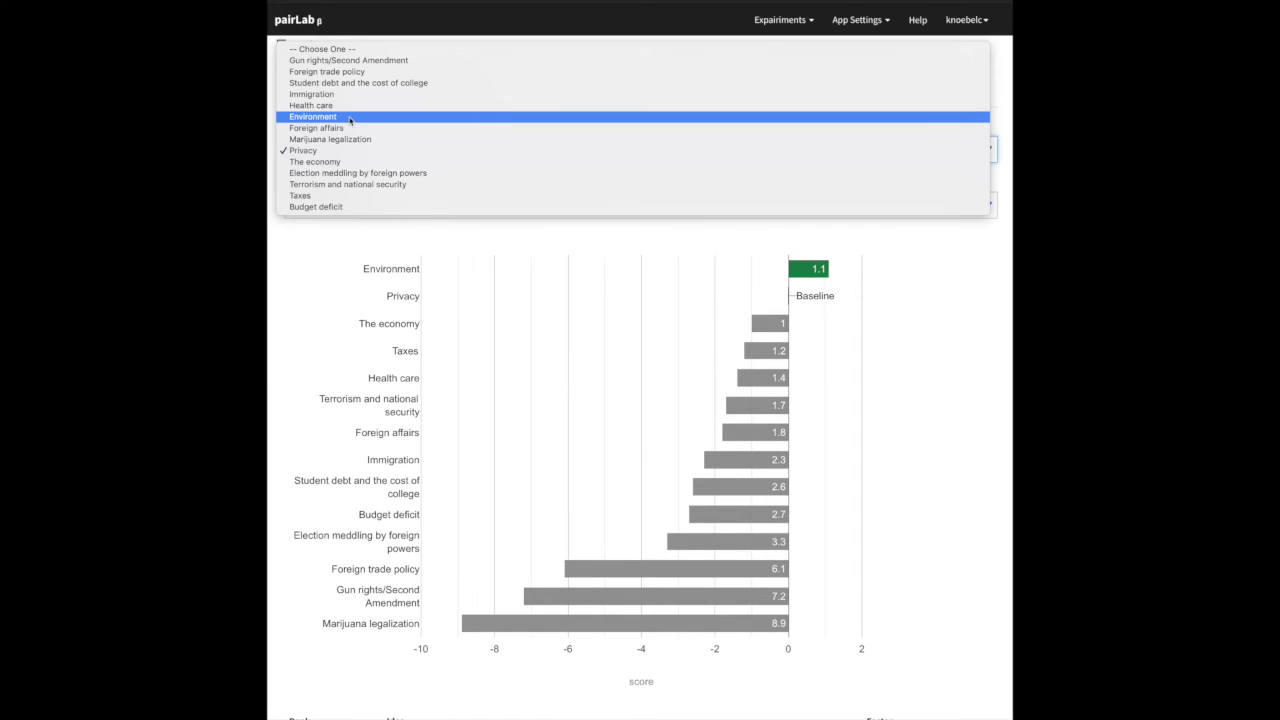
left_click(349, 118)
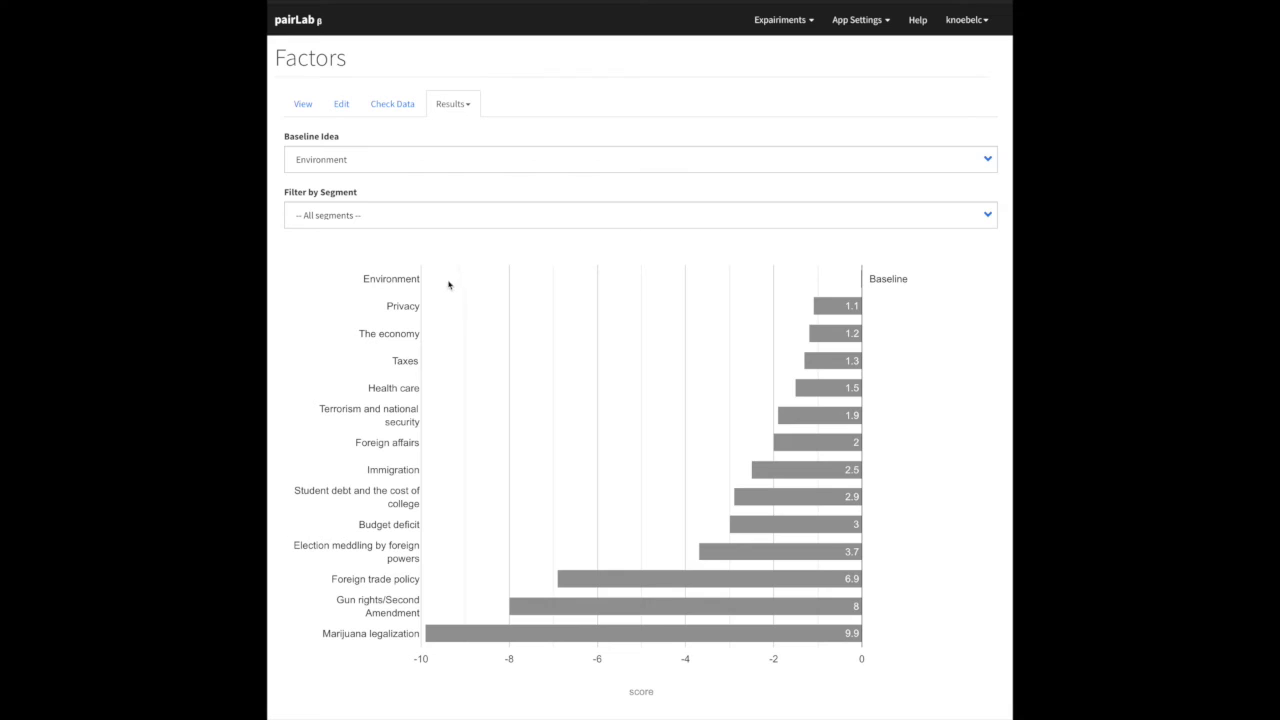
left_click(391, 218)
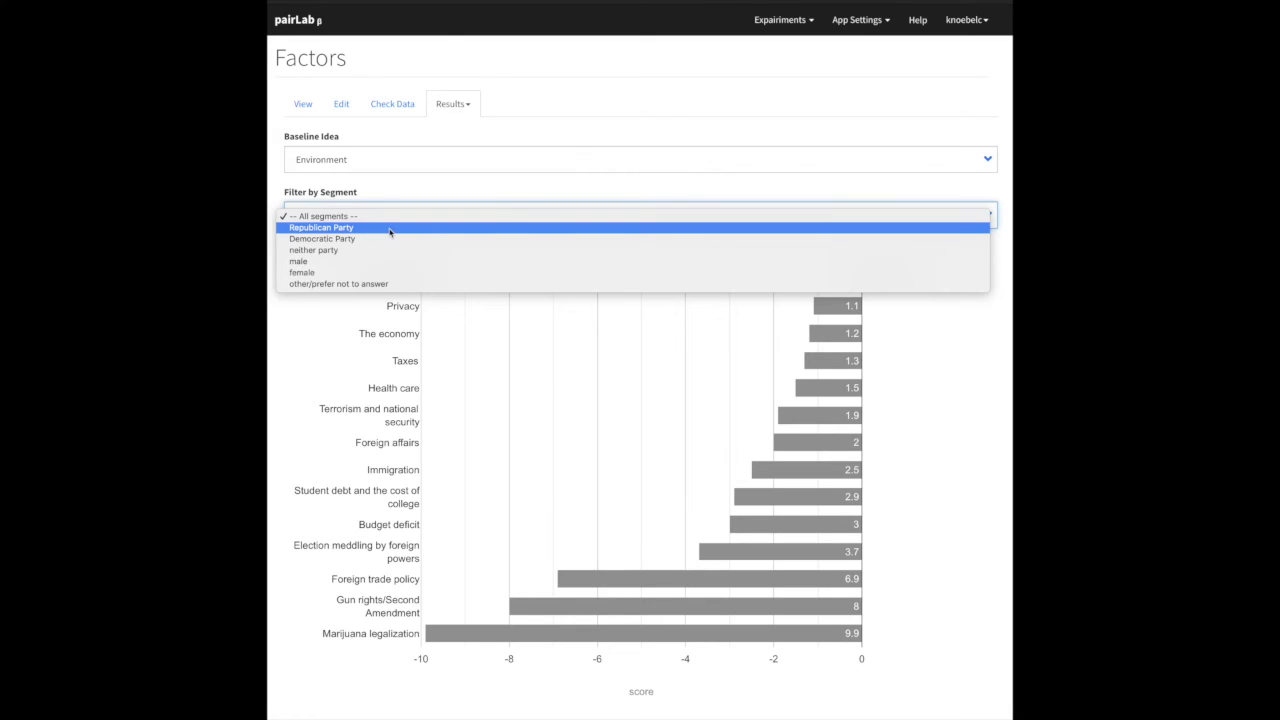
left_click(390, 229)
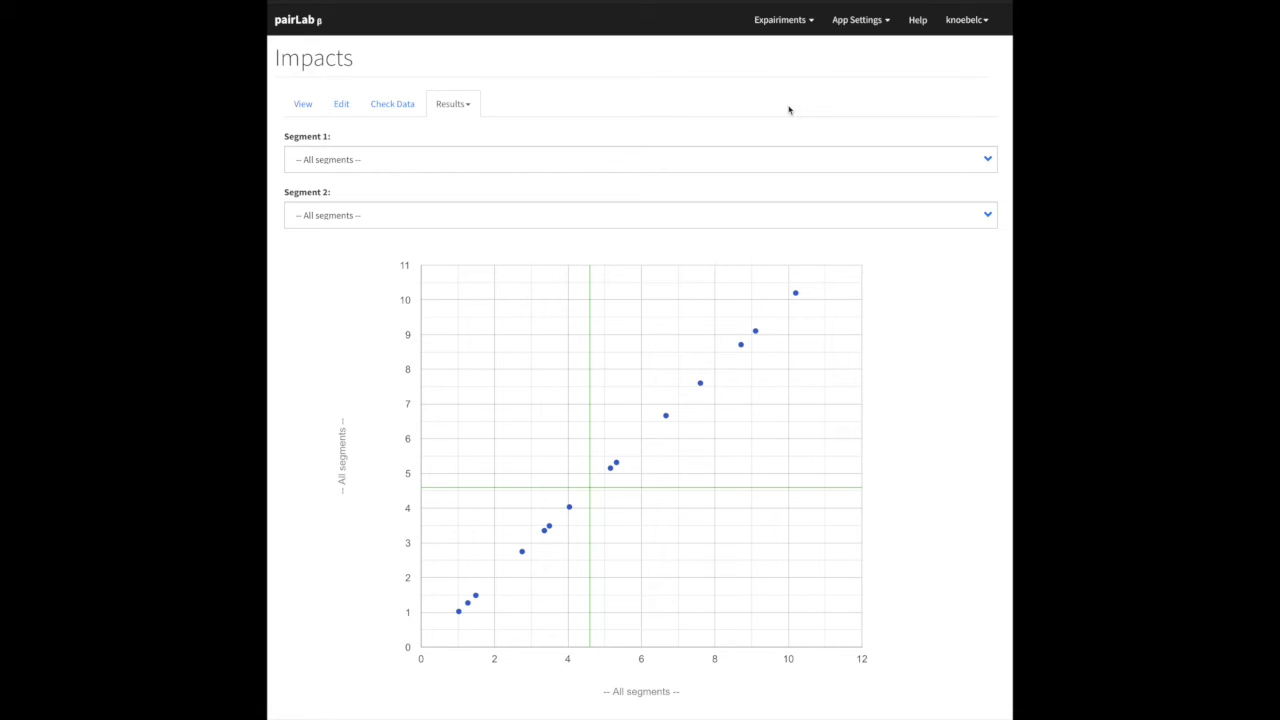
Plot the Impacts chart with Republican Party as Segment 1 and Democratic Party as Segment 2
left_click(770, 156)
left_click(766, 140)
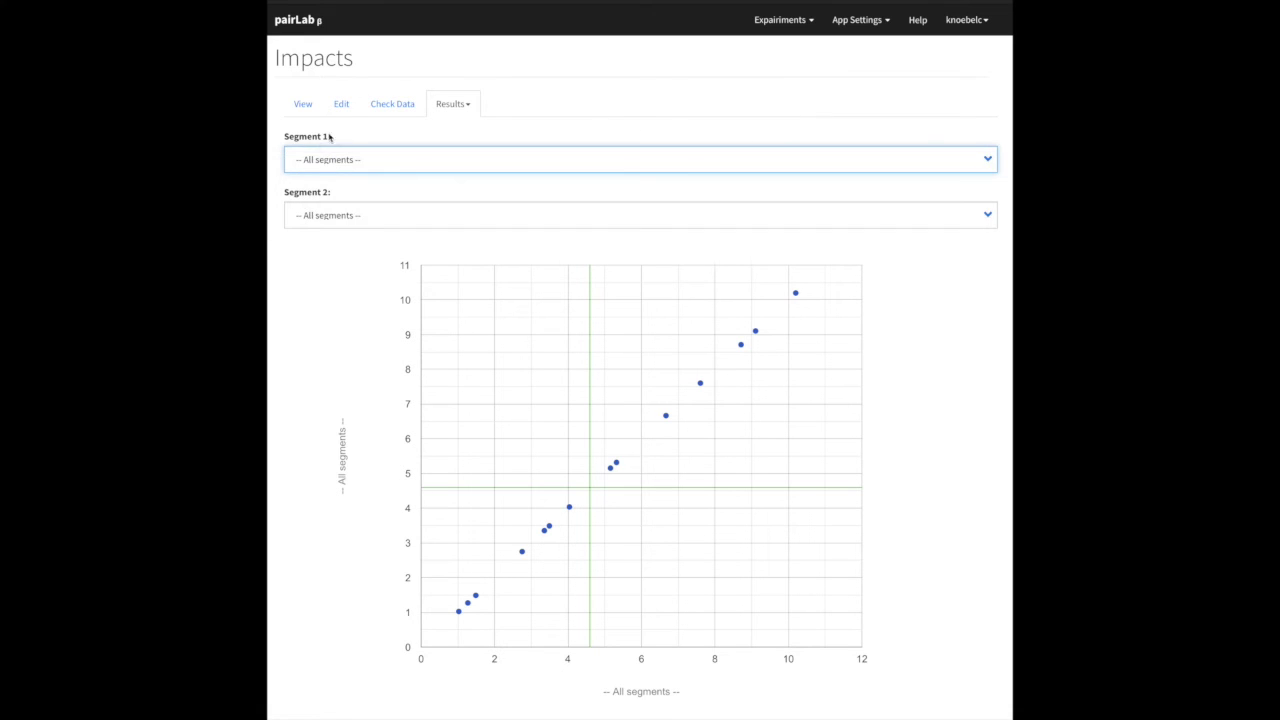
left_click(410, 158)
left_click(408, 175)
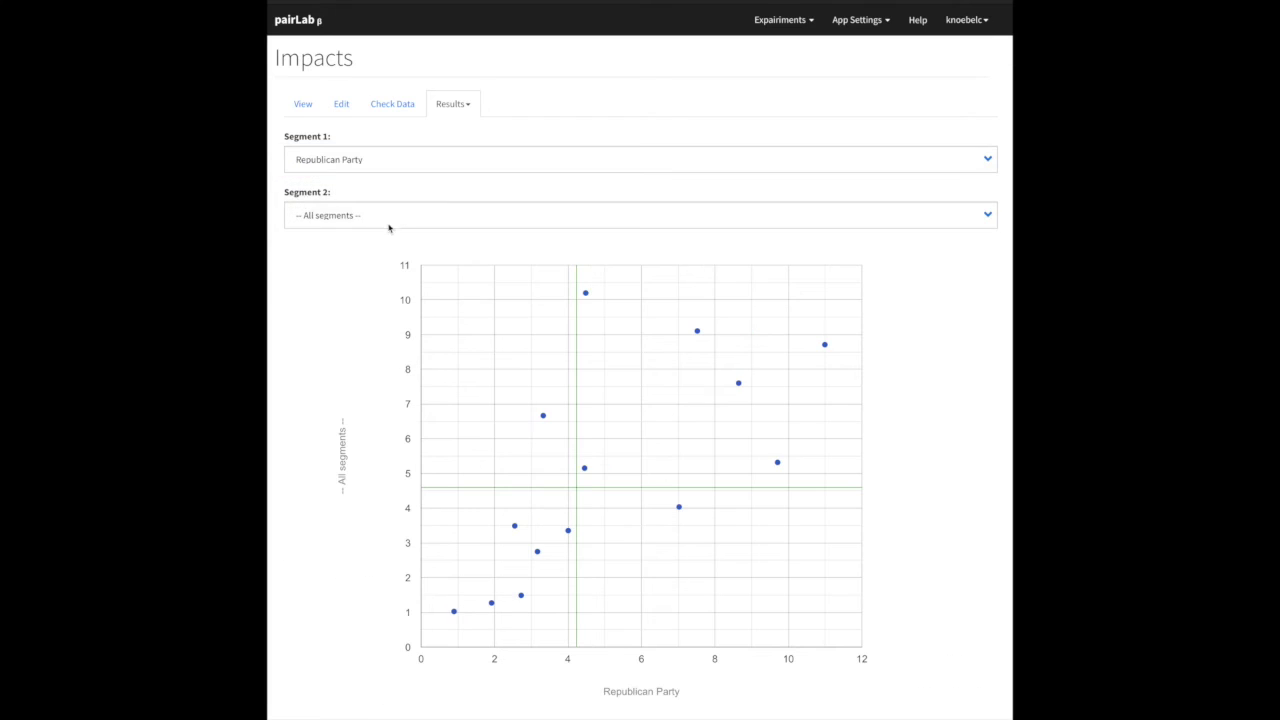
left_click(394, 221)
left_click(397, 240)
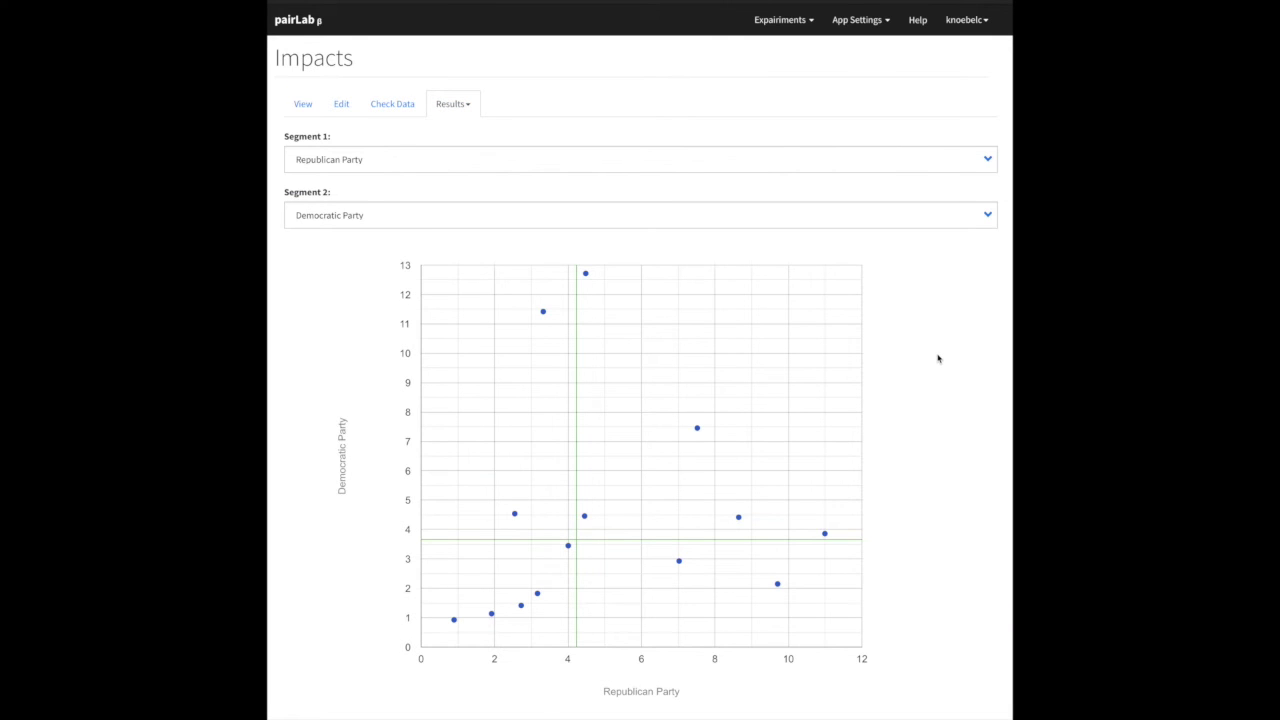
Identify the ideas behind individual points on the Impacts chart, including the one both parties score highly
scroll(938, 358, "down", 1)
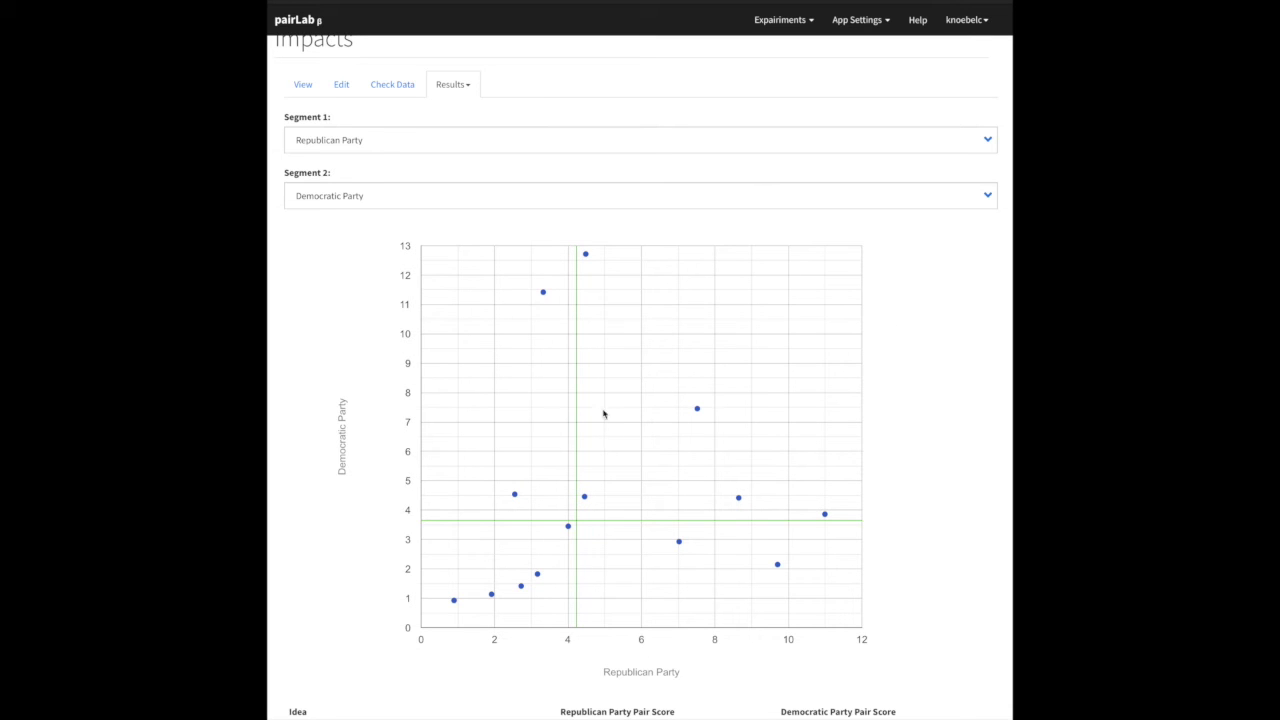
mouse_move(697, 411)
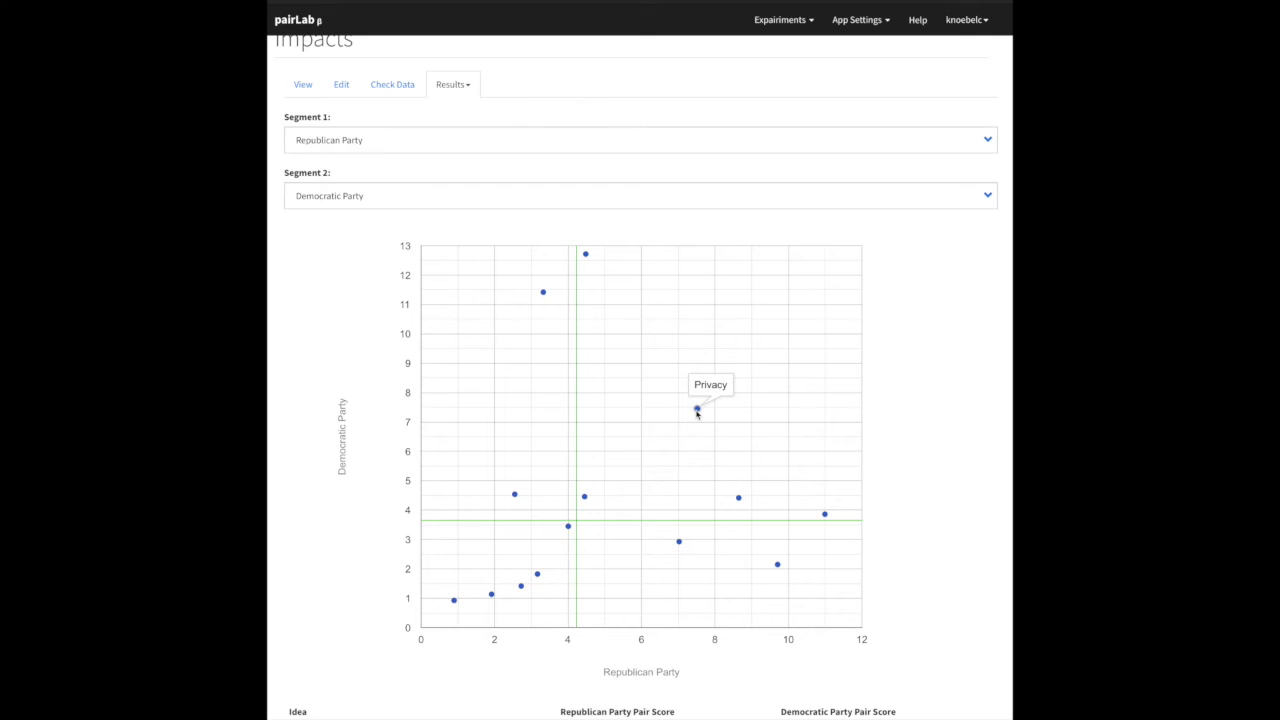
mouse_move(827, 516)
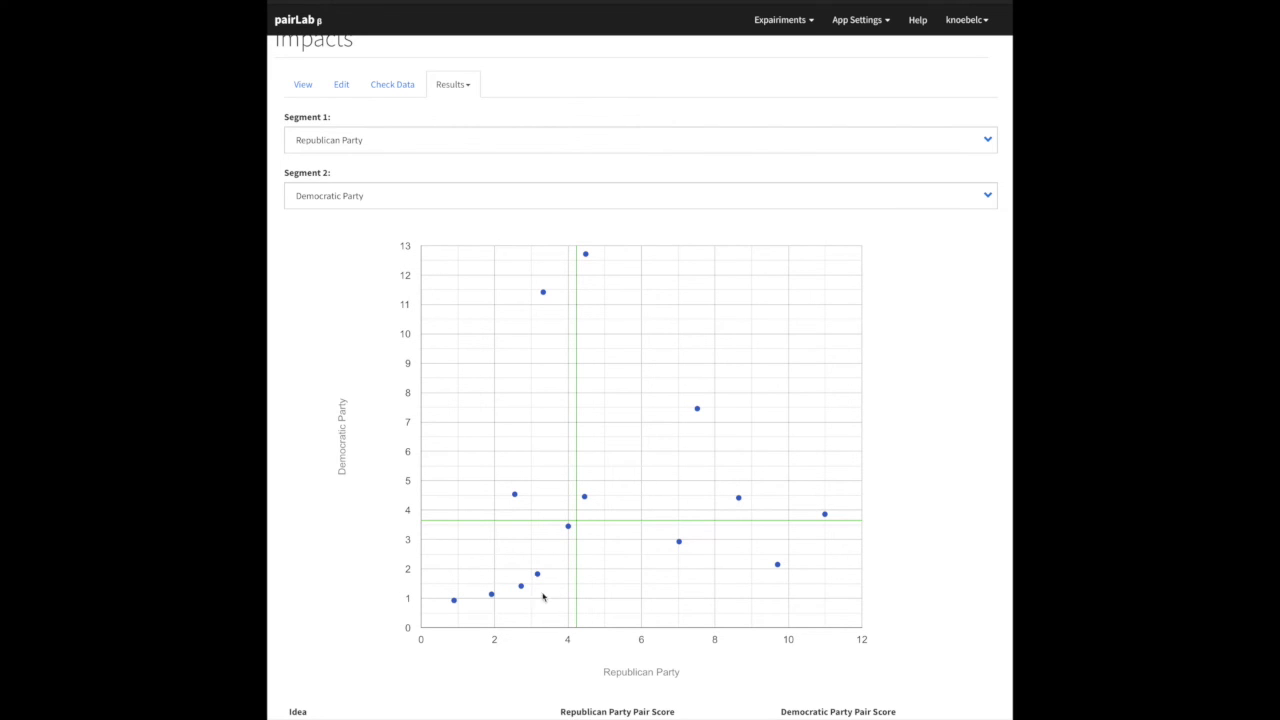
Identify the ideas behind the points both parties score low and the points only one party scores highly on the Impacts chart
mouse_move(569, 528)
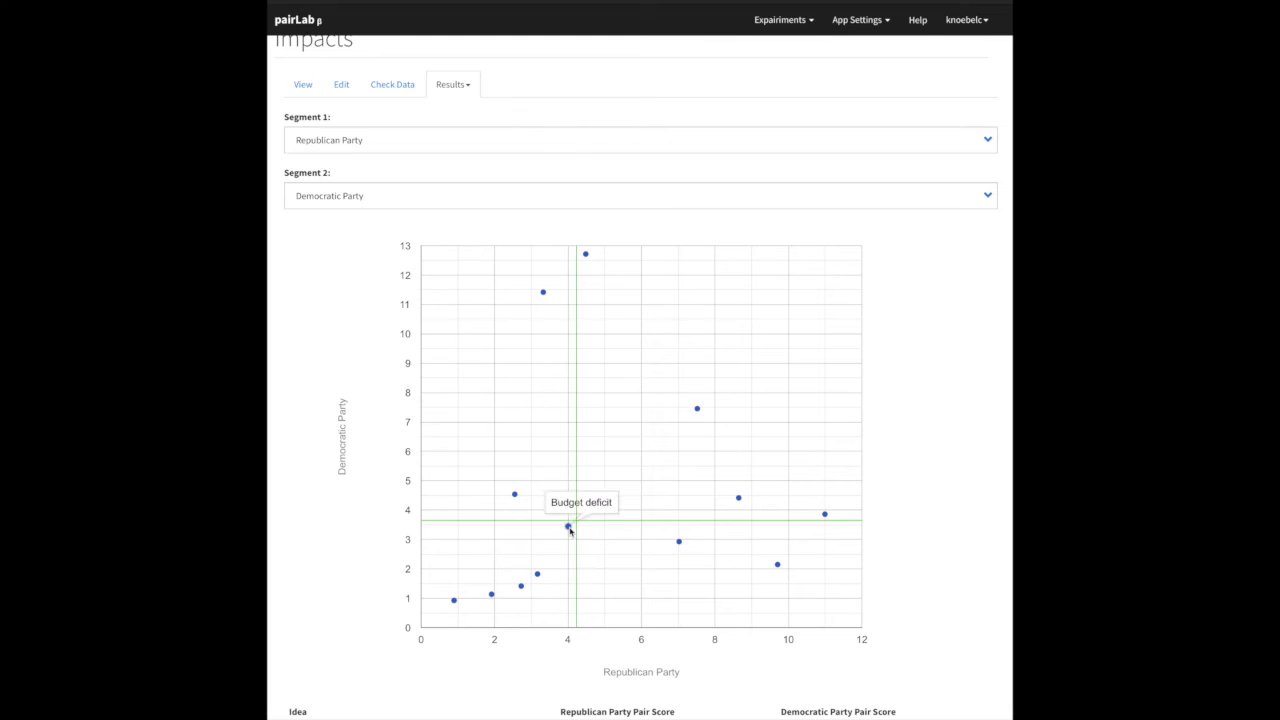
mouse_move(538, 575)
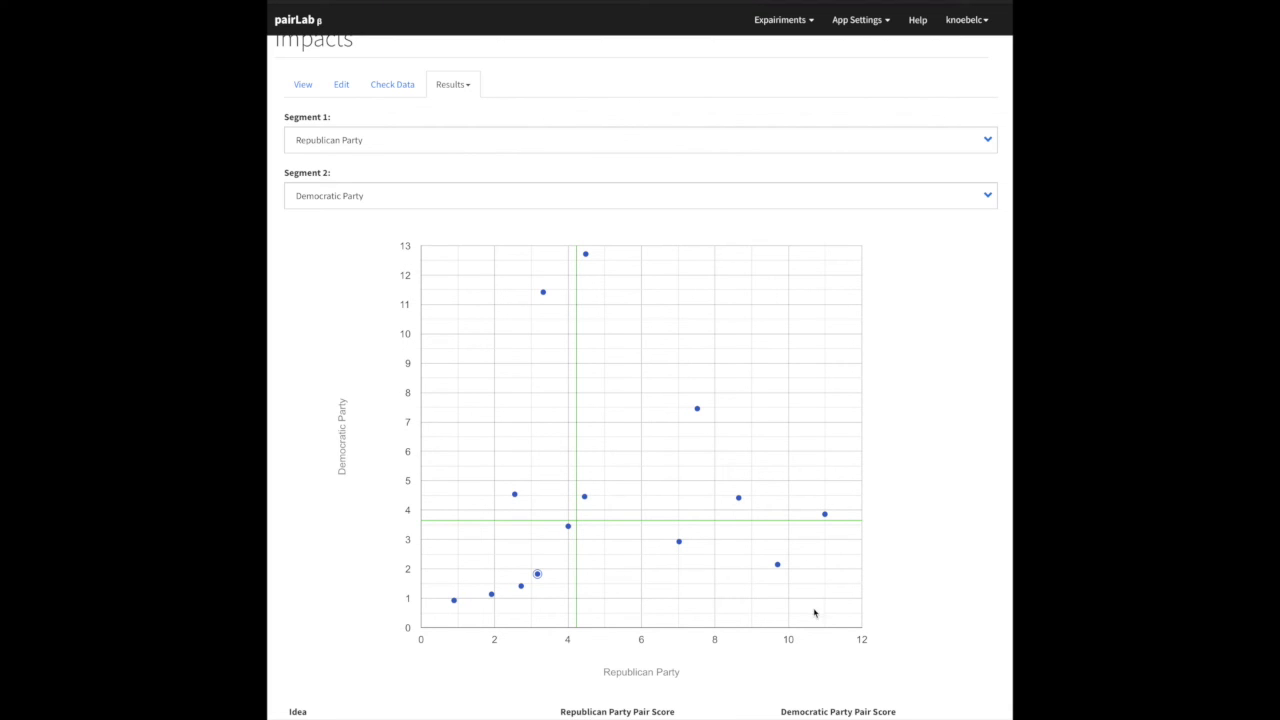
mouse_move(778, 566)
mouse_move(511, 498)
Plot the Impacts chart with male as Segment 1 and female as Segment 2
scroll(271, 303, "up", 1)
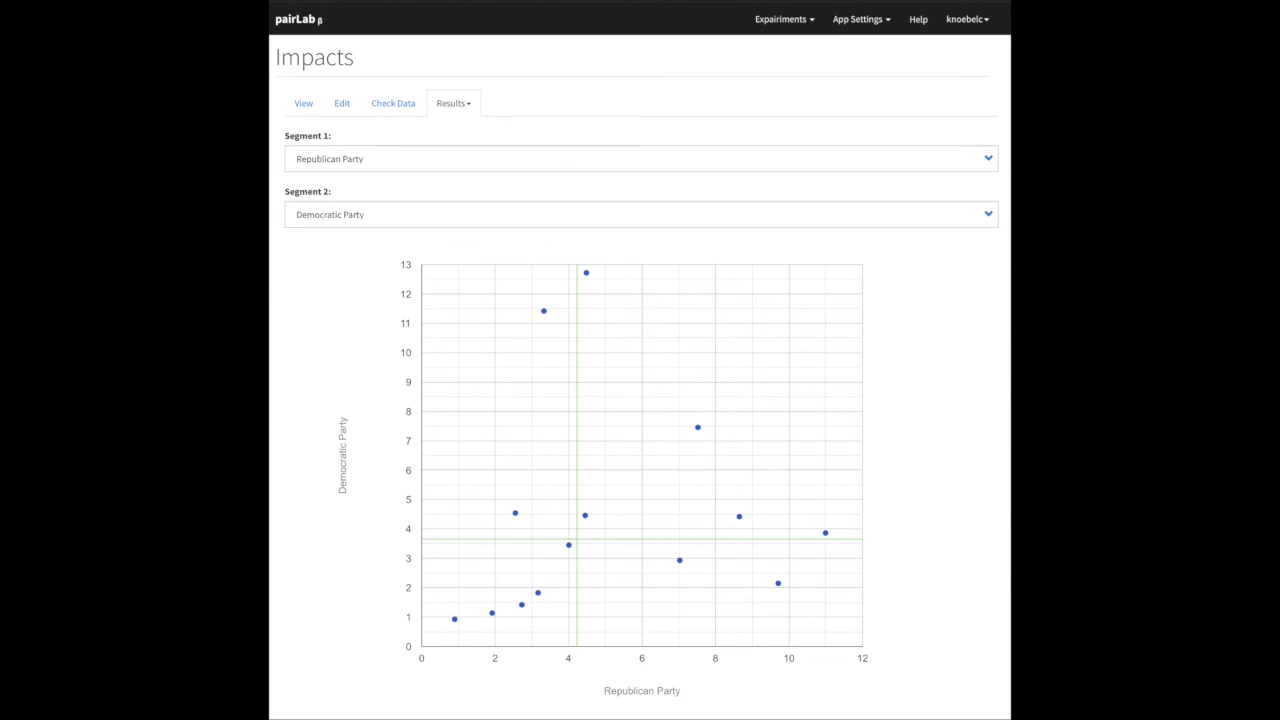
left_click(449, 164)
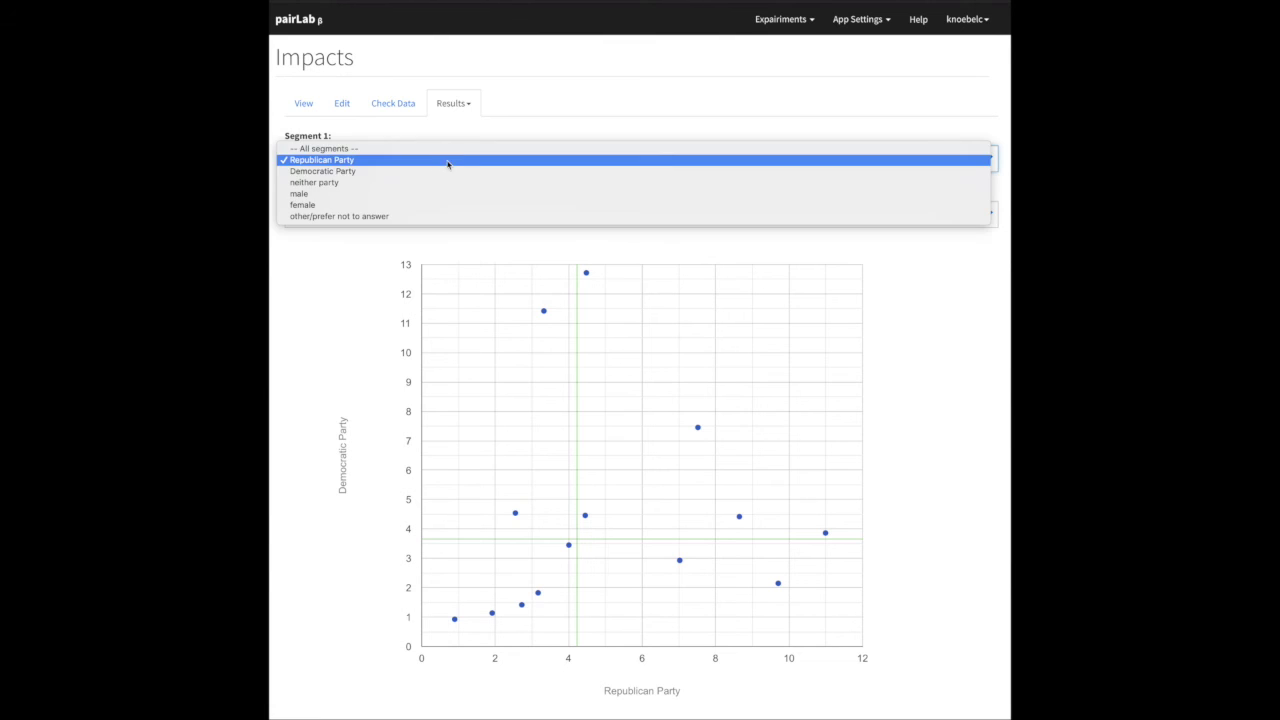
left_click(436, 199)
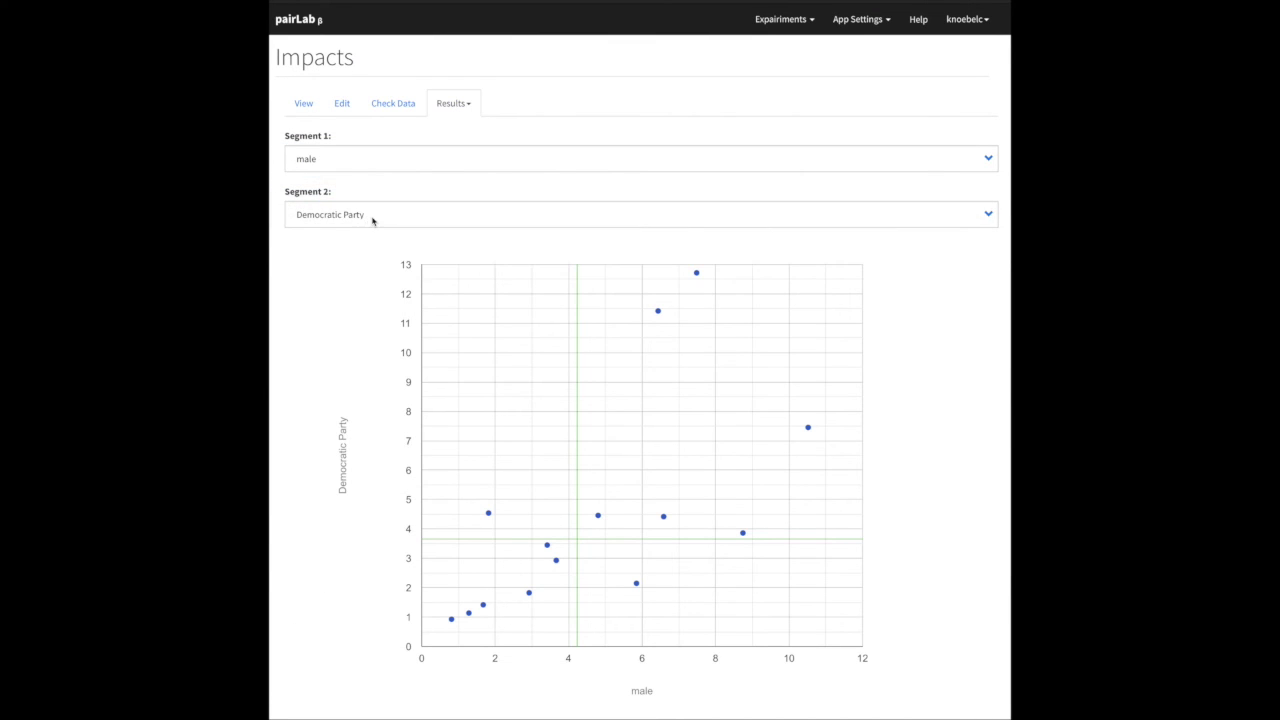
left_click(373, 214)
left_click(373, 250)
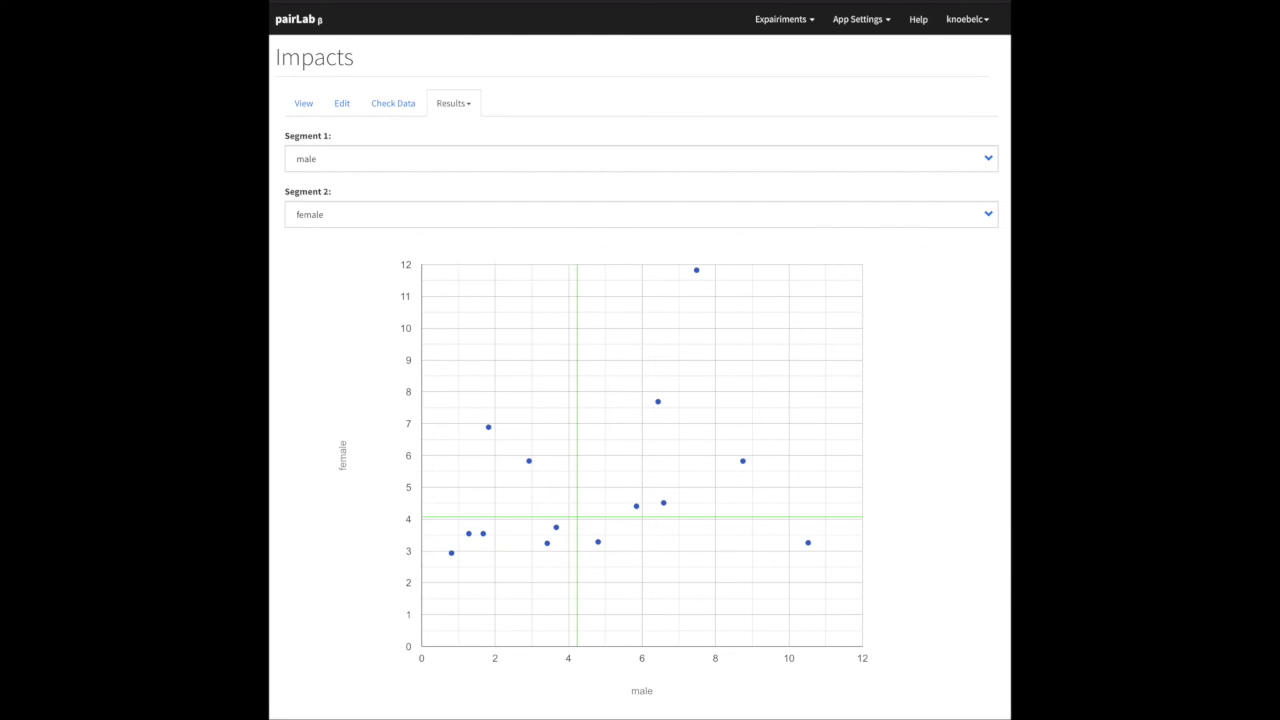
Identify the ideas behind points on the male versus female chart, covering both shared priorities and those favoured by one gender
mouse_move(810, 545)
mouse_move(639, 507)
mouse_move(816, 547)
mouse_move(601, 549)
mouse_move(657, 402)
mouse_move(745, 463)
mouse_move(523, 466)
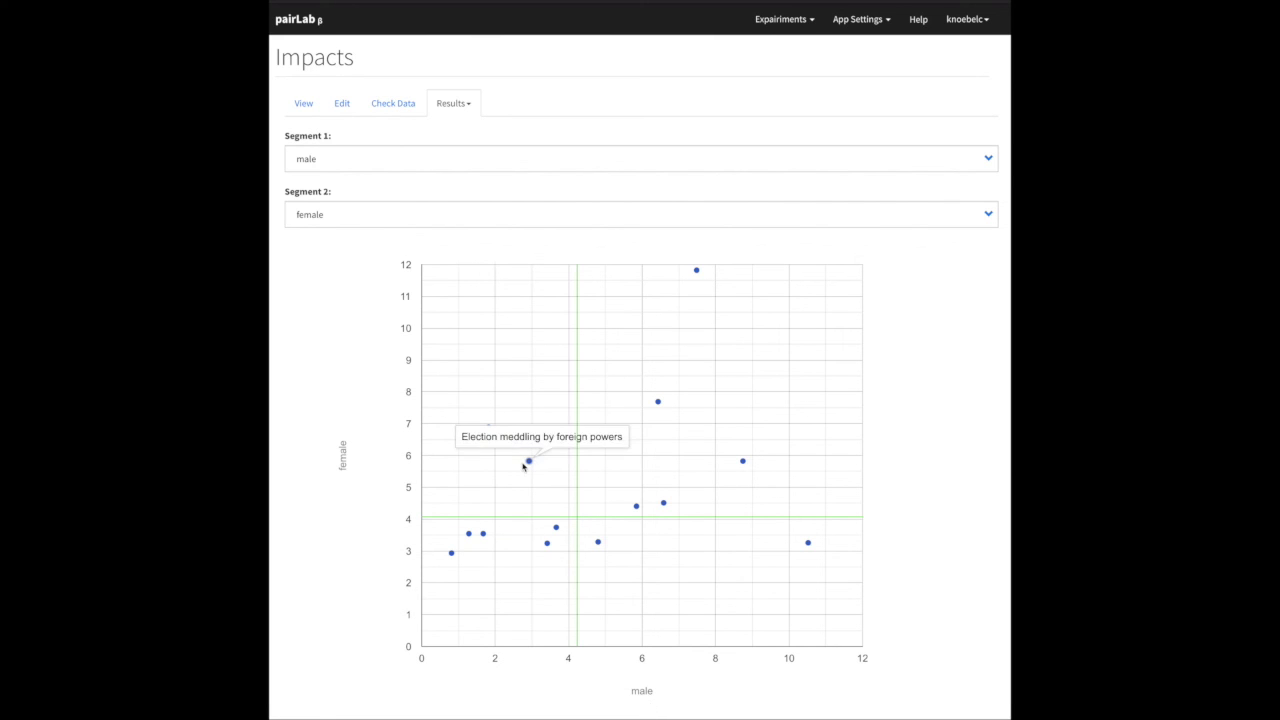